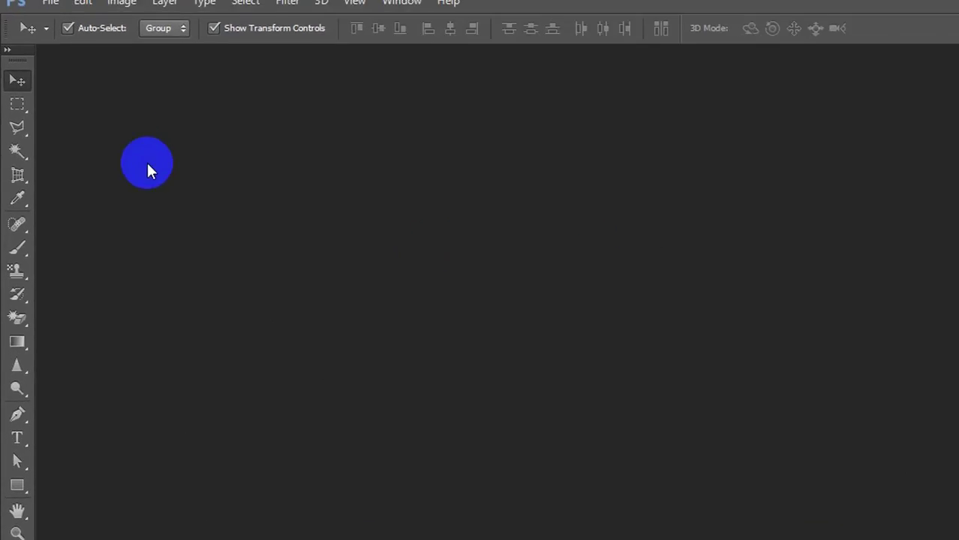
Step: Browse the Magic Wand / Quick Selection tool variants, then bring up the File menu
left_click_drag(14, 286, 141, 286)
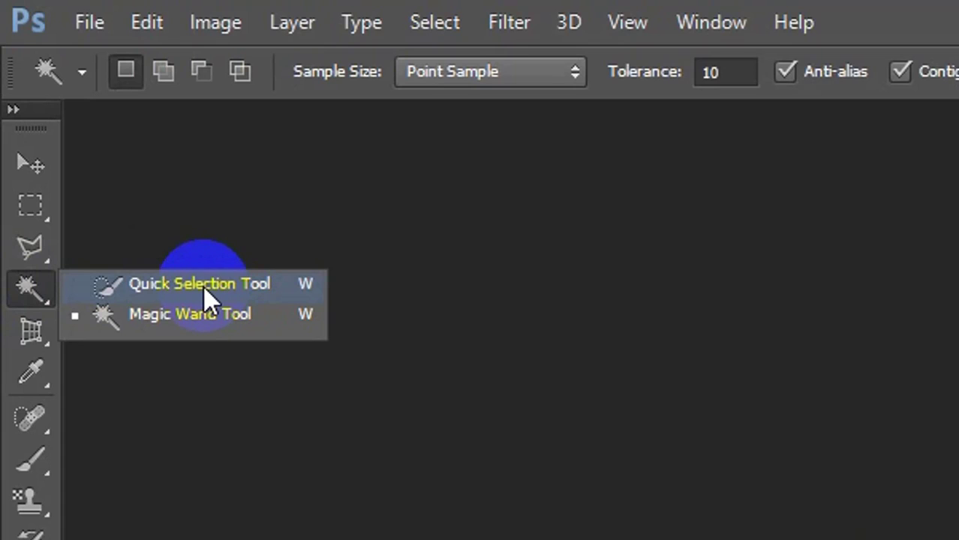
left_click(35, 286)
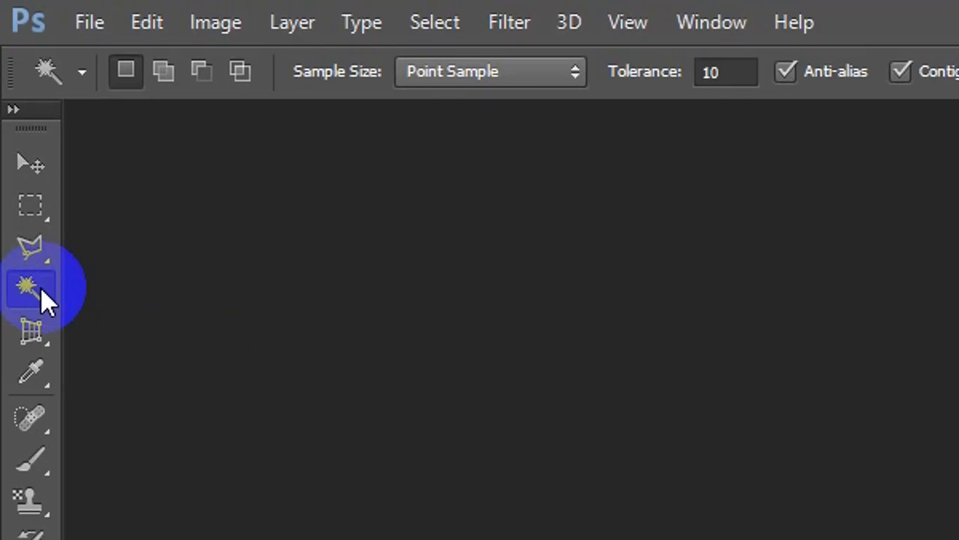
right_click(33, 288)
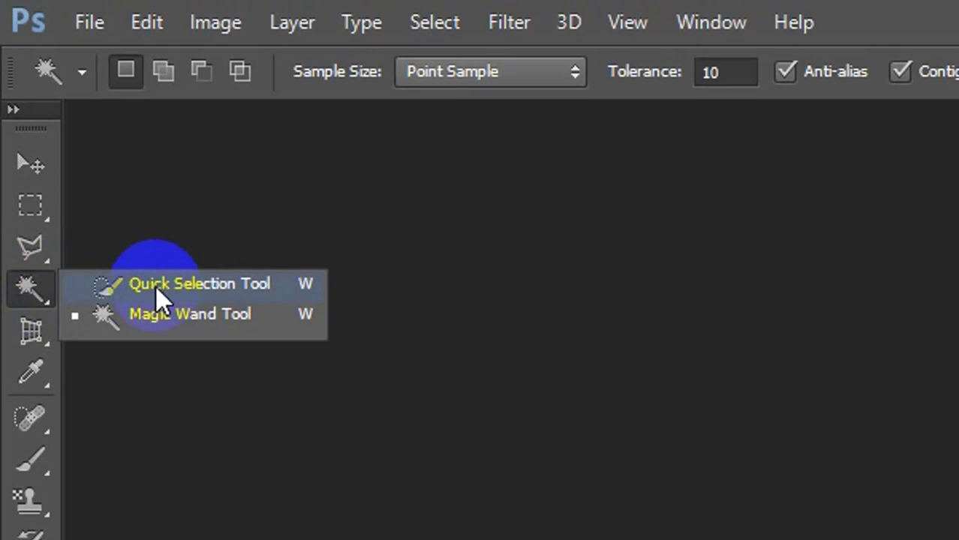
left_click(27, 287)
left_click(96, 21)
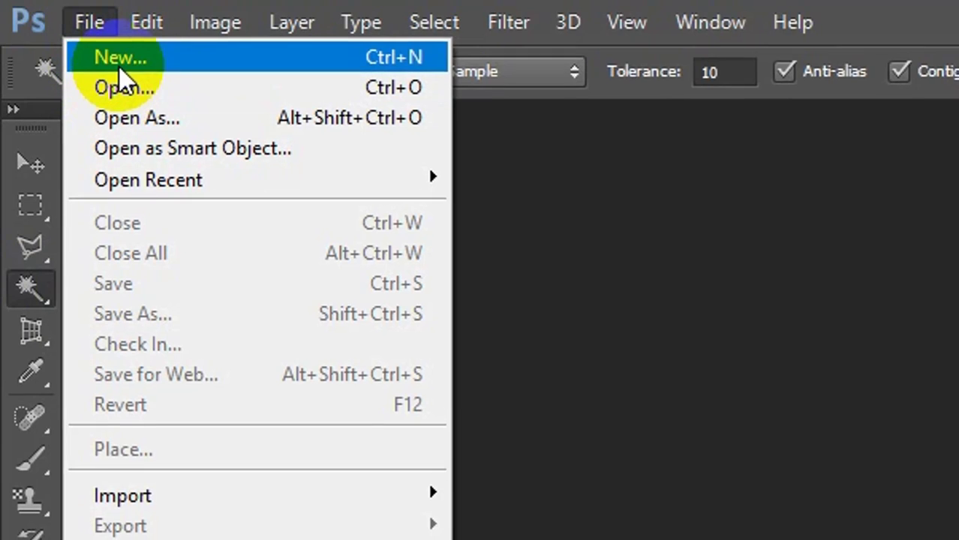
Step: Create the 1280 × 720 px Untitled-1 document and briefly toggle the Layers panel
left_click(119, 68)
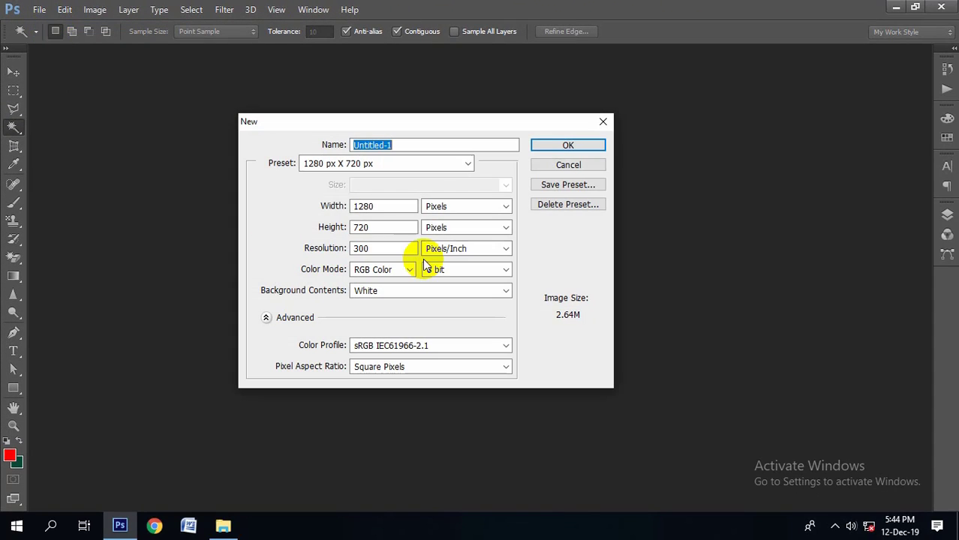
left_click(569, 144)
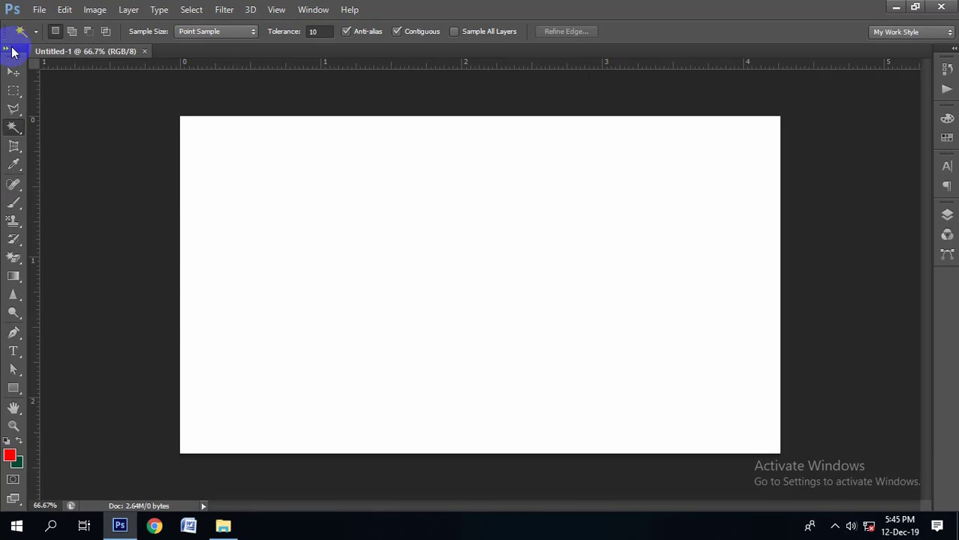
left_click(947, 216)
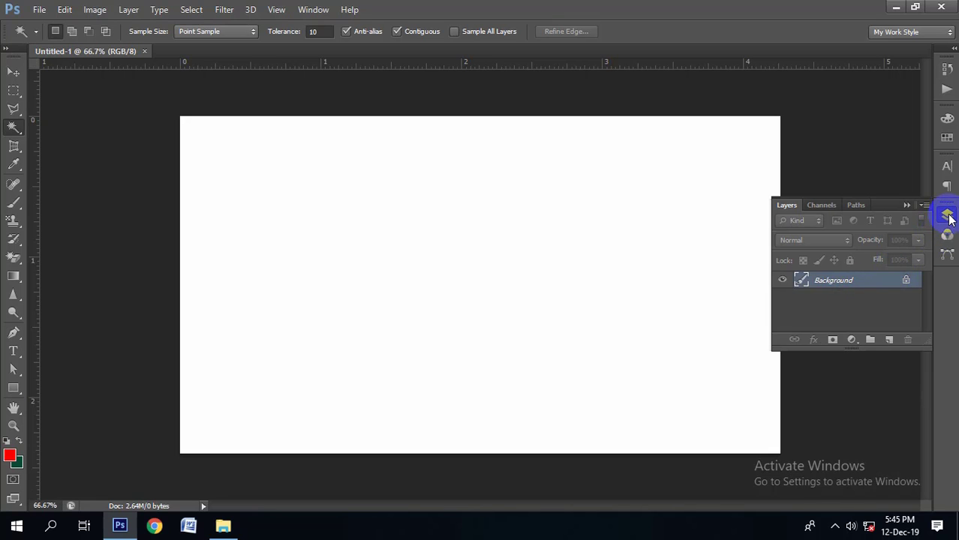
left_click(947, 217)
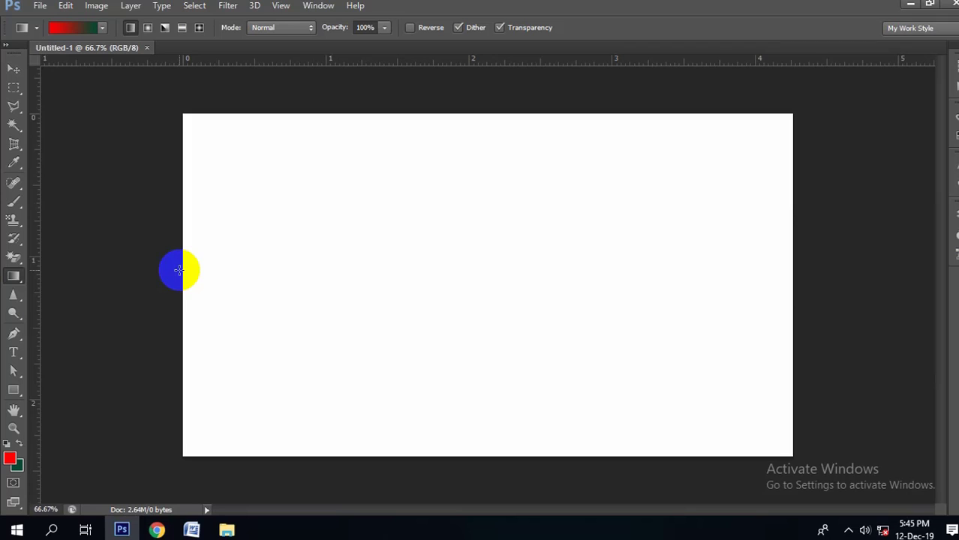
Step: Drag a left-to-right red-to-dark-green gradient across the whole canvas
left_click_drag(180, 270, 798, 283)
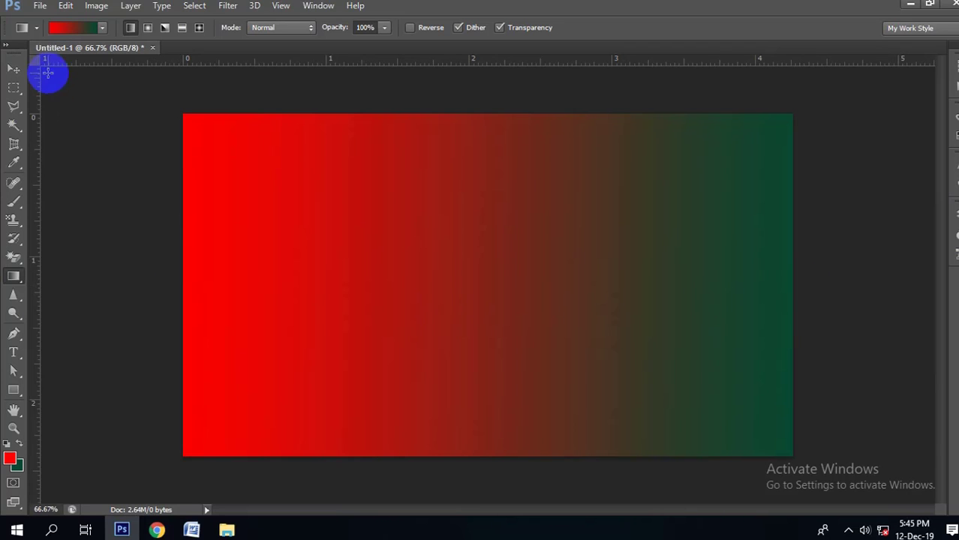
left_click(15, 126)
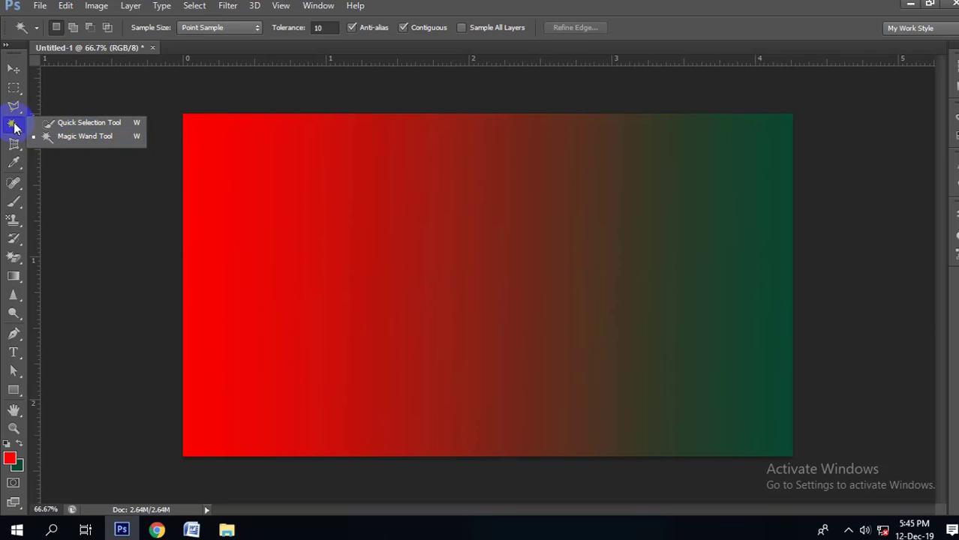
Step: Switch to Quick Selection in New Selection mode and confirm its 69 px brush size
left_click(75, 122)
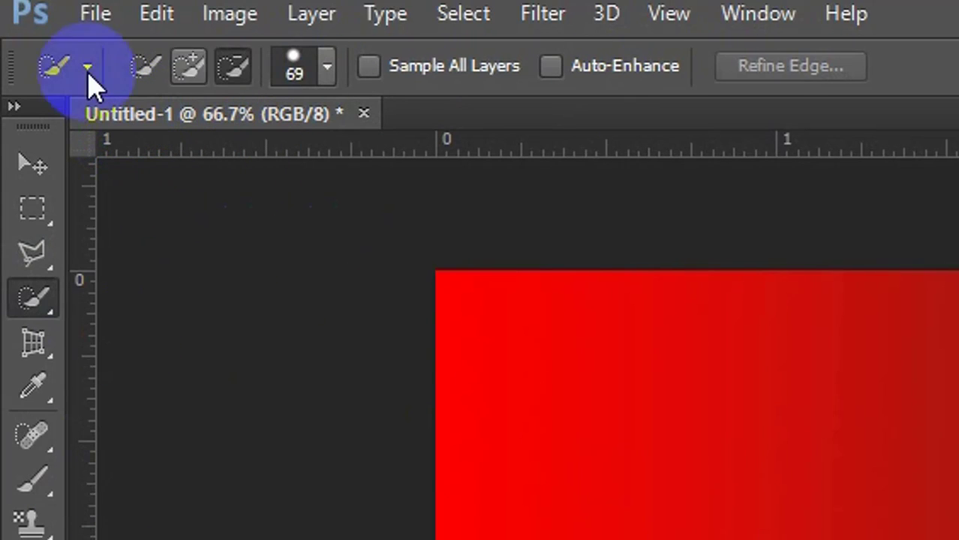
left_click(144, 68)
left_click(190, 68)
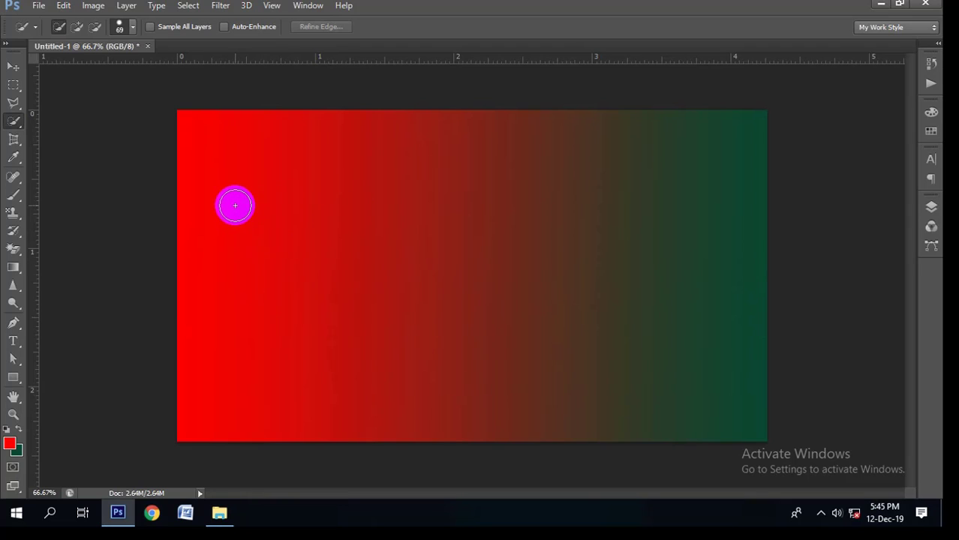
left_click(132, 30)
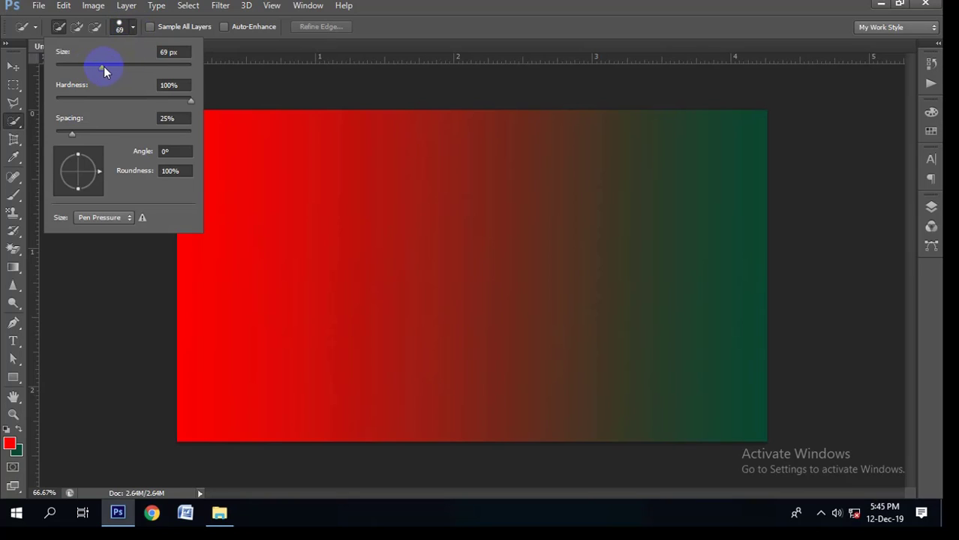
left_click(132, 29)
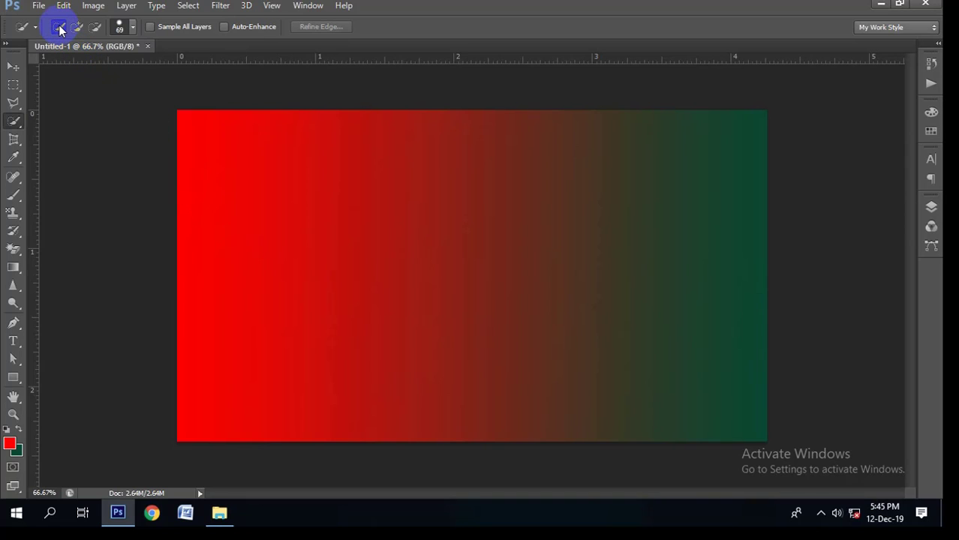
Step: Paint with Quick Selection from the top-left corner until the whole gradient canvas is selected
left_click(18, 121)
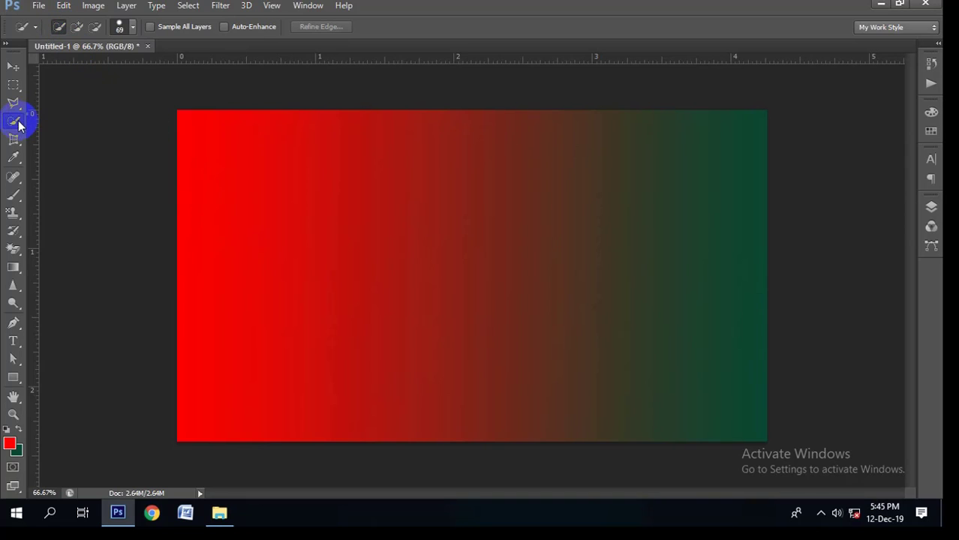
left_click_drag(19, 124, 69, 120)
left_click(80, 120)
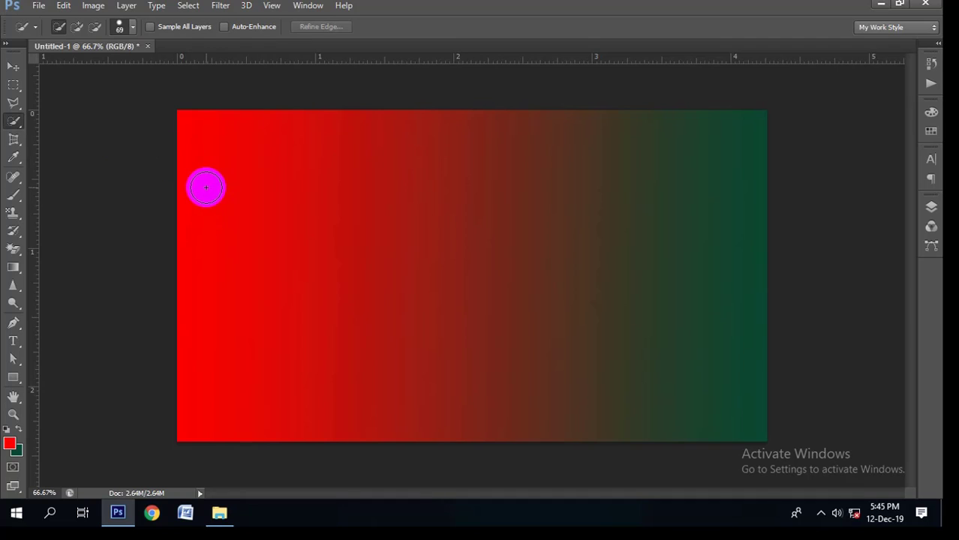
mouse_move(207, 187)
left_mouse_down()
mouse_move(225, 203)
mouse_move(210, 165)
mouse_move(198, 178)
mouse_move(225, 131)
mouse_move(253, 247)
mouse_move(257, 394)
mouse_move(261, 282)
left_mouse_up()
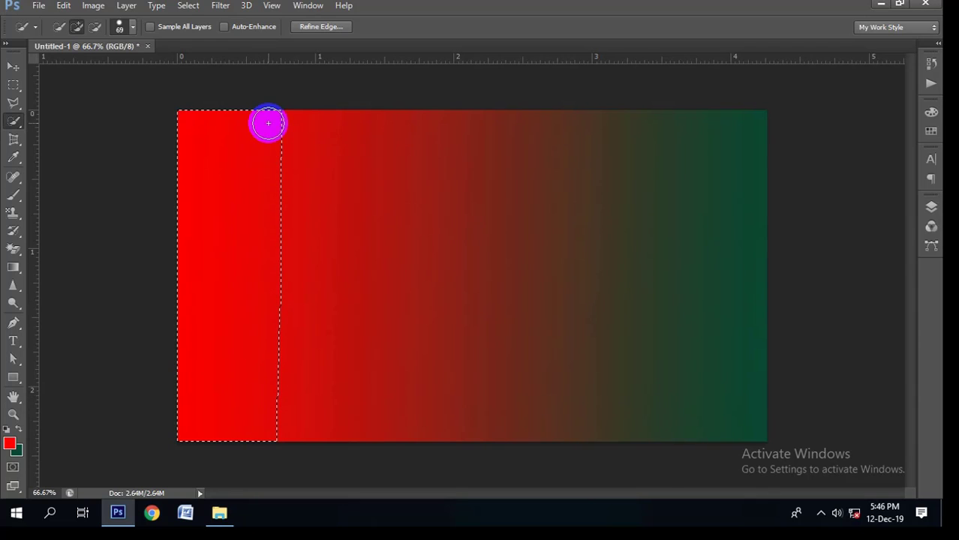
mouse_move(324, 137)
left_mouse_down()
mouse_move(330, 364)
mouse_move(351, 368)
mouse_move(369, 279)
mouse_move(364, 111)
mouse_move(383, 138)
mouse_move(405, 262)
mouse_move(392, 407)
mouse_move(412, 364)
mouse_move(376, 244)
mouse_move(416, 133)
mouse_move(454, 212)
mouse_move(455, 382)
left_mouse_up()
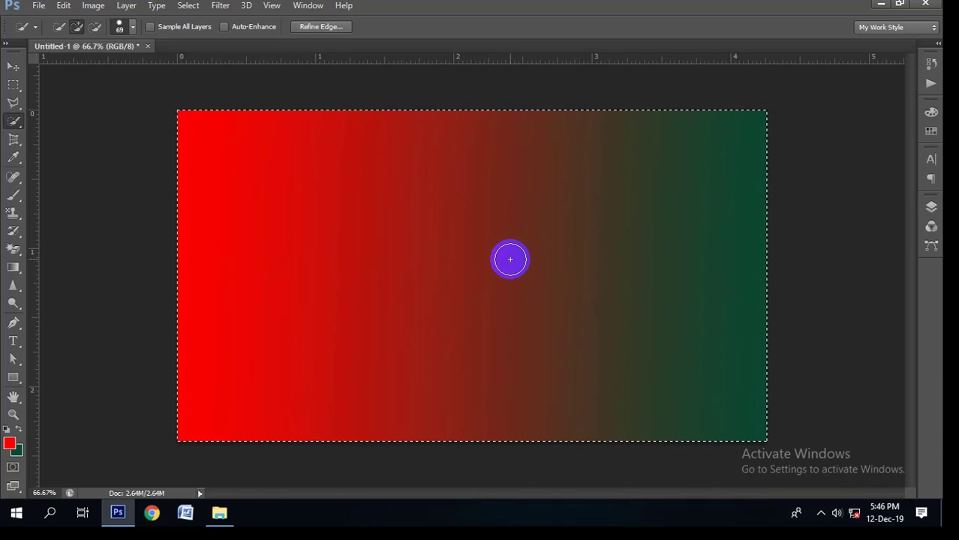
left_click_drag(505, 260, 371, 261)
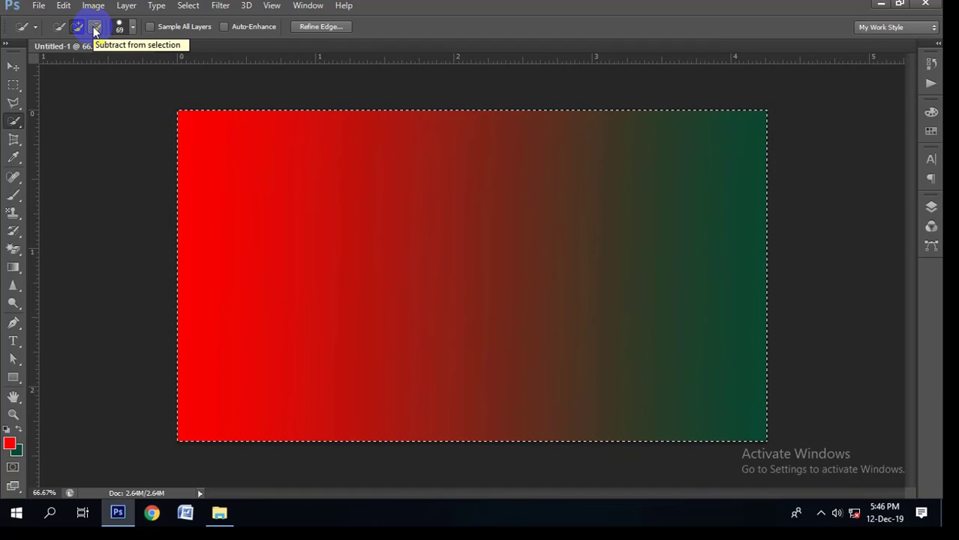
Step: Subtract the right side, top strip and stray islands, leaving only the red left portion selected
left_click(94, 28)
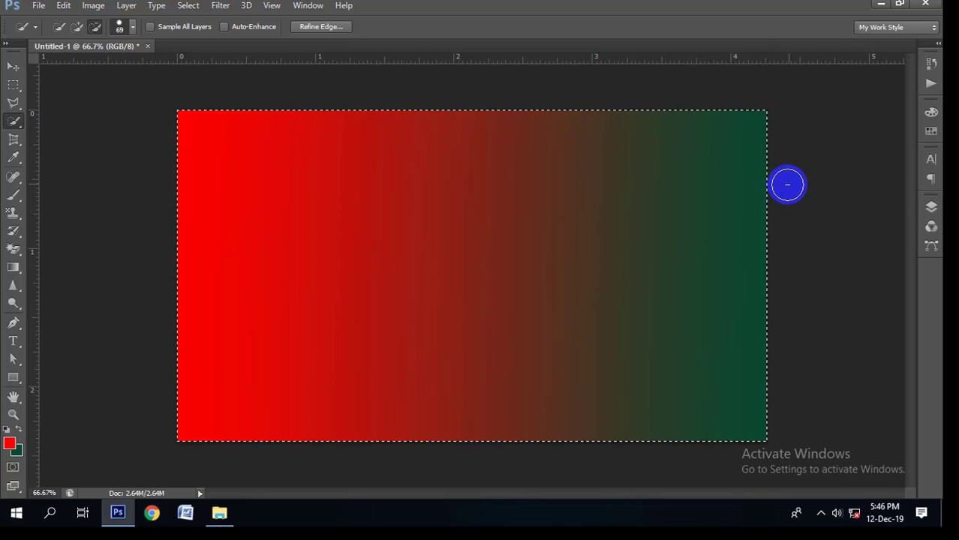
mouse_move(787, 178)
left_mouse_down()
mouse_move(728, 189)
mouse_move(723, 285)
mouse_move(715, 189)
mouse_move(659, 147)
mouse_move(703, 145)
mouse_move(634, 255)
mouse_move(635, 246)
mouse_move(620, 393)
mouse_move(647, 327)
mouse_move(546, 295)
mouse_move(602, 120)
mouse_move(620, 116)
mouse_move(535, 139)
mouse_move(538, 114)
mouse_move(475, 175)
mouse_move(503, 119)
mouse_move(427, 178)
mouse_move(447, 118)
mouse_move(435, 137)
mouse_move(481, 195)
mouse_move(430, 422)
mouse_move(420, 60)
mouse_move(421, 136)
mouse_move(383, 408)
left_mouse_up()
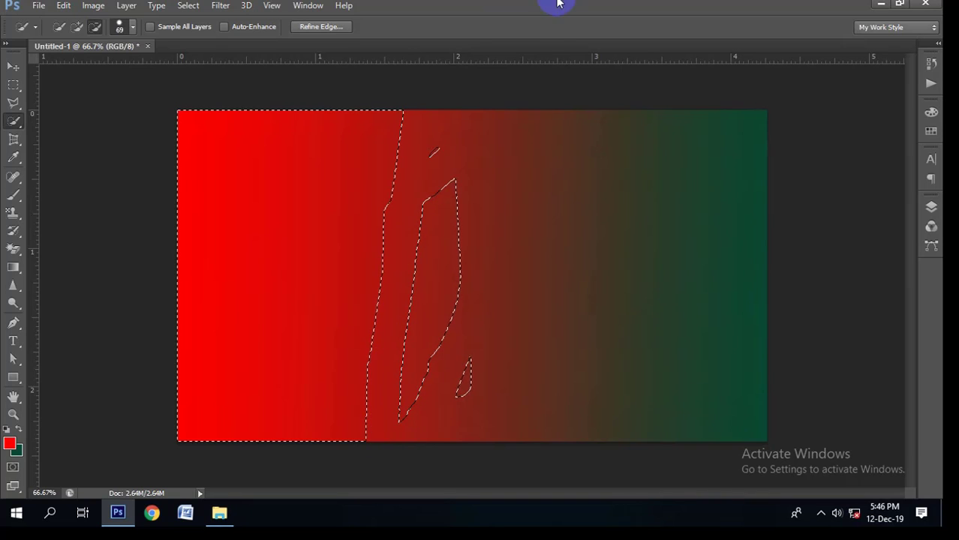
left_click_drag(424, 152, 406, 334)
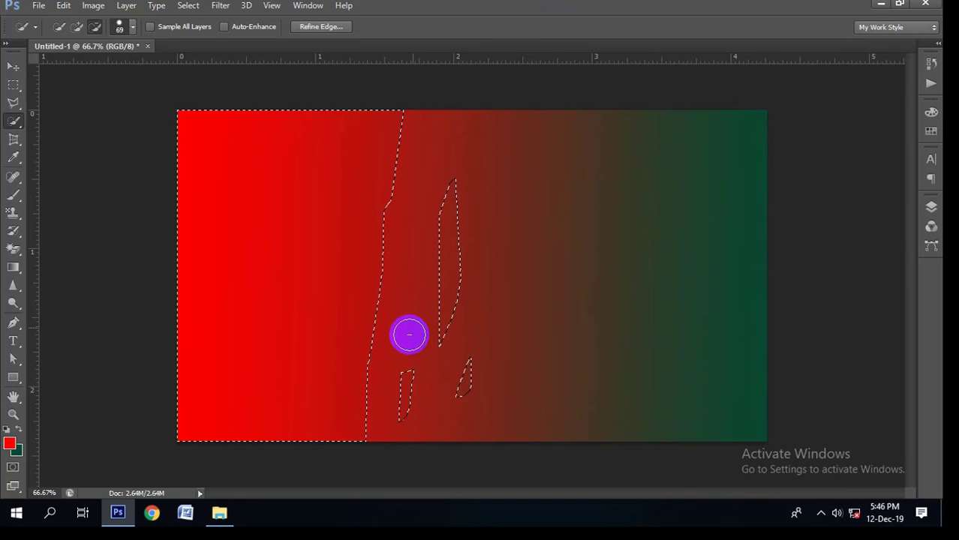
mouse_move(461, 189)
left_mouse_down()
mouse_move(433, 343)
mouse_move(456, 341)
mouse_move(469, 380)
mouse_move(402, 387)
left_mouse_up()
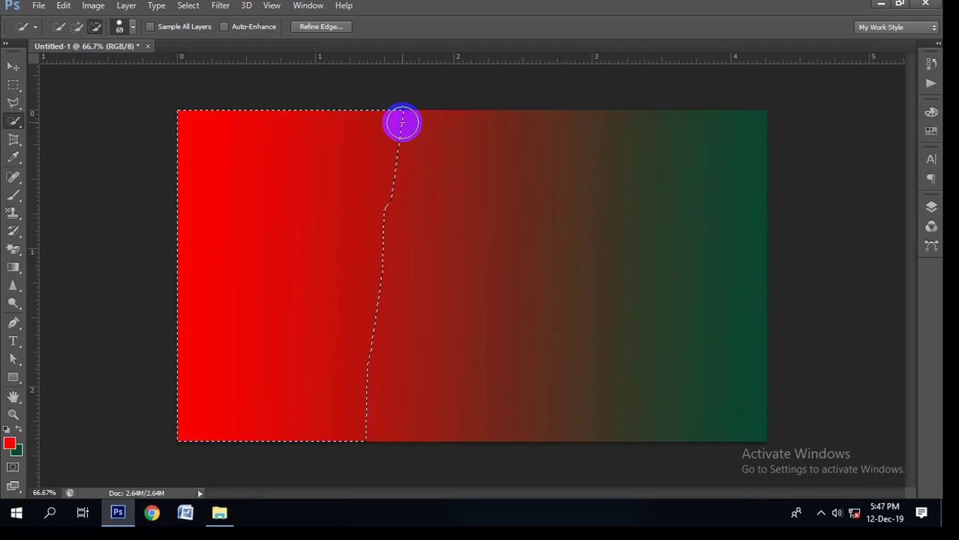
mouse_move(399, 154)
left_mouse_down()
mouse_move(397, 120)
mouse_move(386, 208)
mouse_move(377, 131)
mouse_move(382, 261)
left_mouse_up()
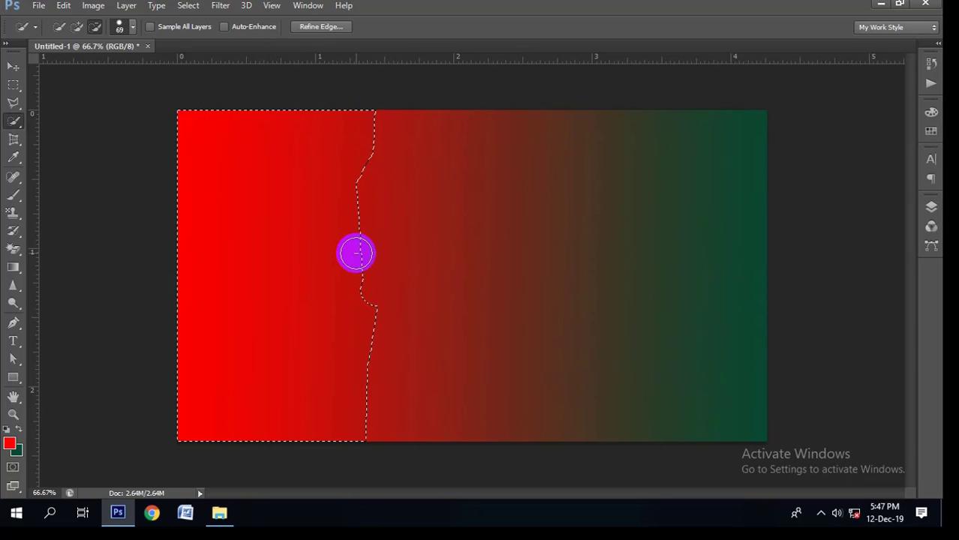
left_click_drag(376, 311, 368, 415)
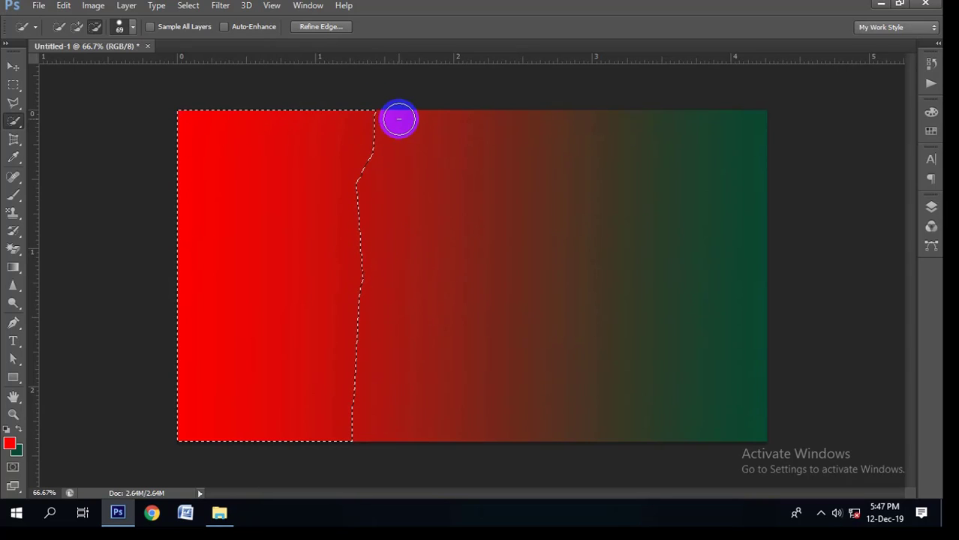
mouse_move(399, 118)
left_mouse_down()
mouse_move(178, 133)
mouse_move(315, 137)
left_mouse_up()
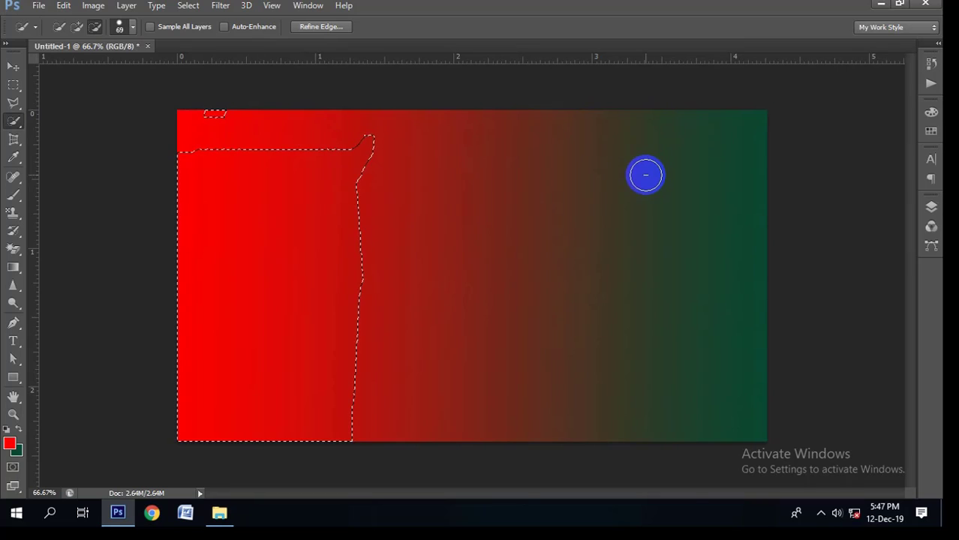
Step: Deselect, switch to the Magic Wand tool and try its subtract and intersect modes
key("ctrl+d")
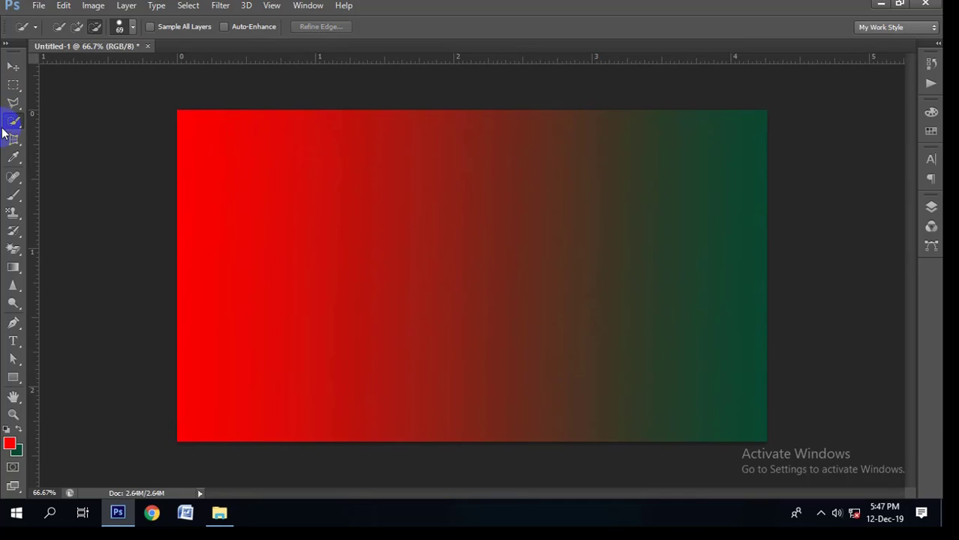
right_click(10, 128)
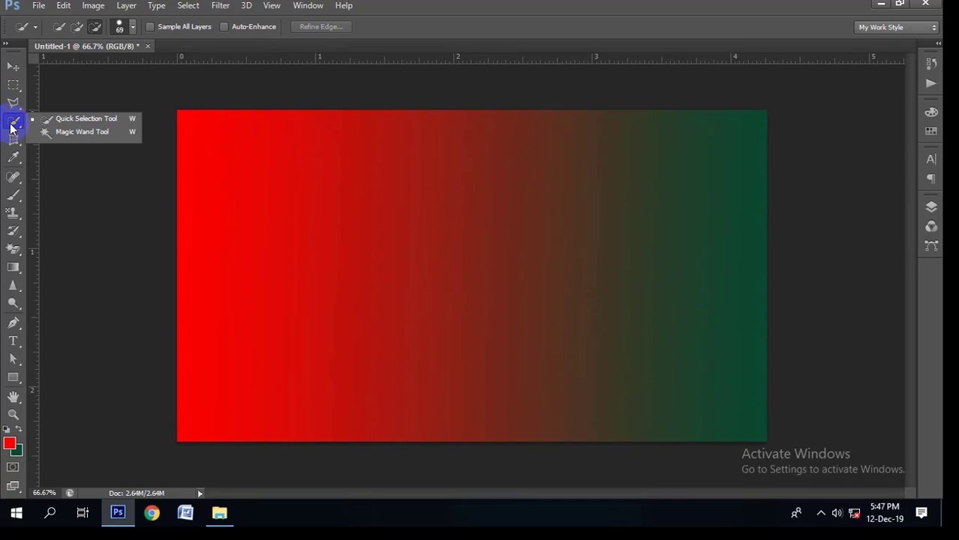
left_click(84, 132)
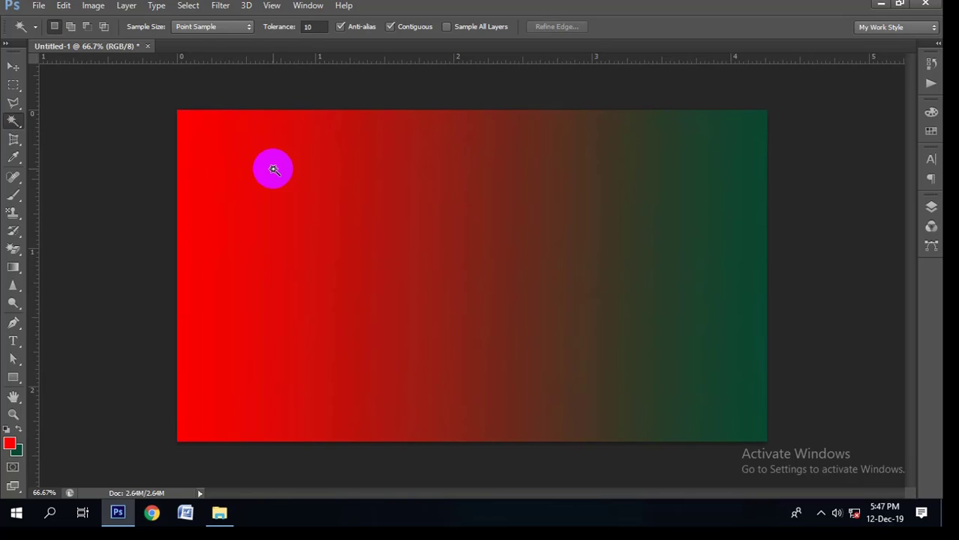
left_click(92, 28)
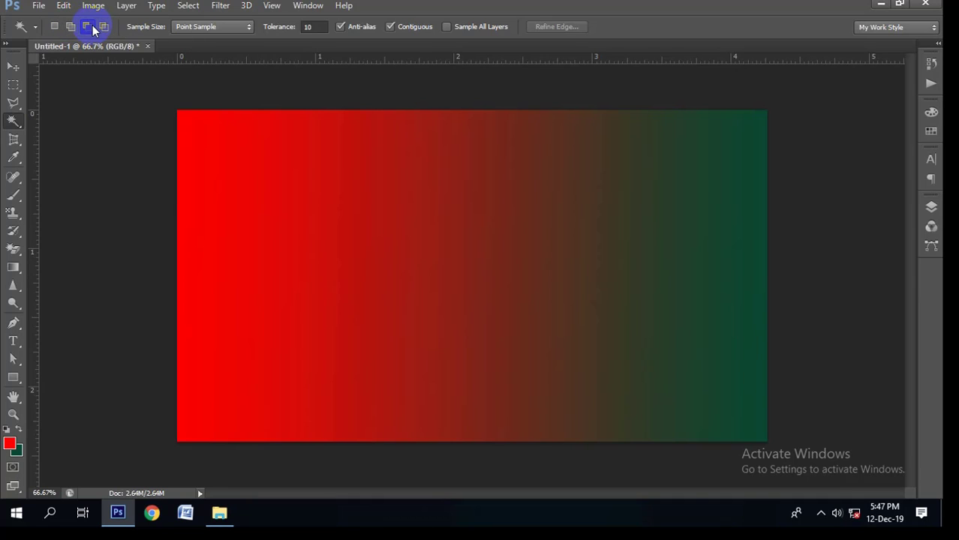
left_click(104, 28)
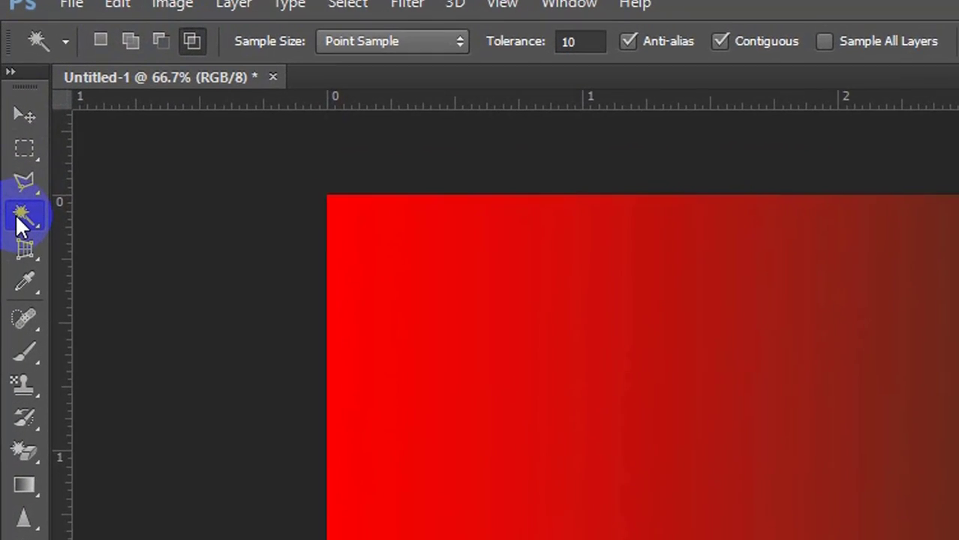
Step: Revisit the selection tool flyout several times, keeping the Magic Wand active
right_click(11, 121)
left_click(20, 222)
right_click(20, 222)
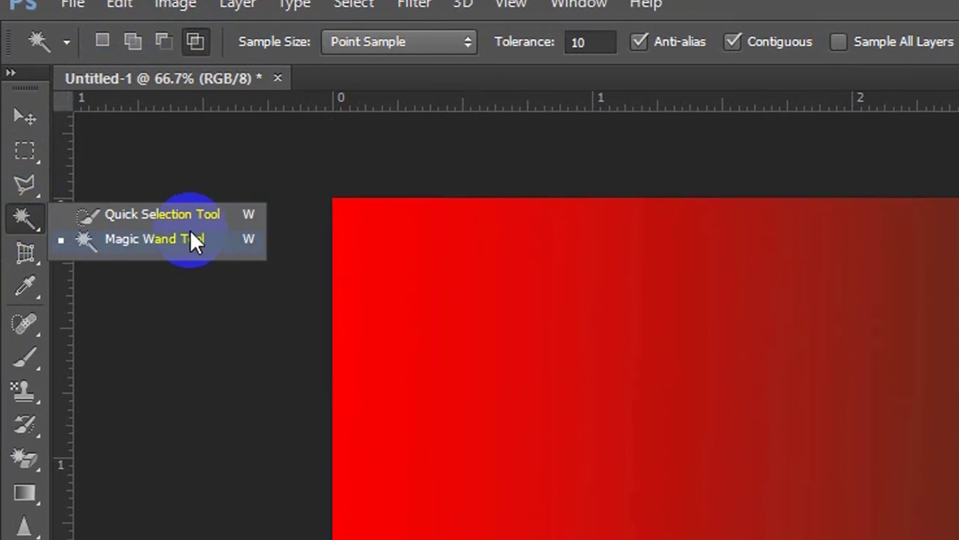
left_click(151, 238)
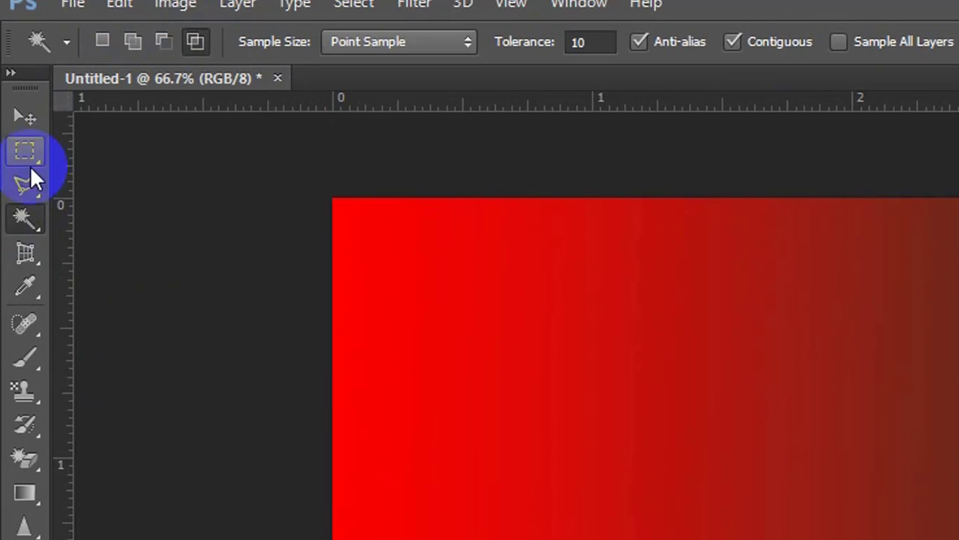
right_click(26, 215)
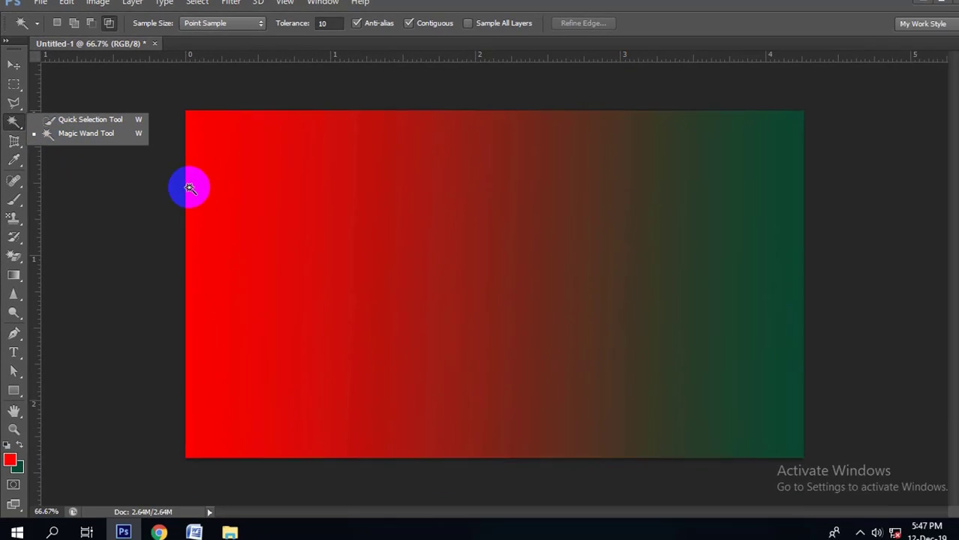
left_click(231, 209)
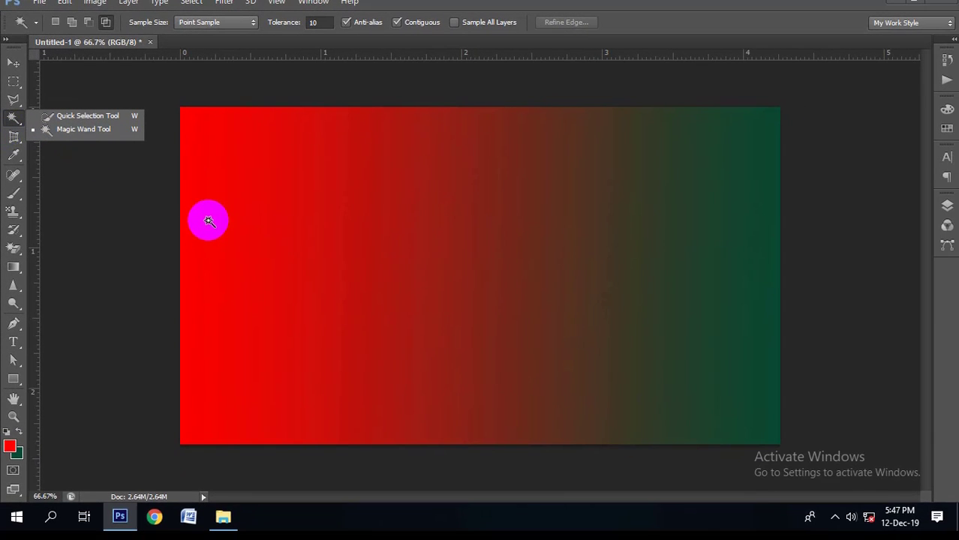
Step: Magic Wand-select the narrow bright red strip at the canvas's left edge, then reselect it
left_click(210, 222)
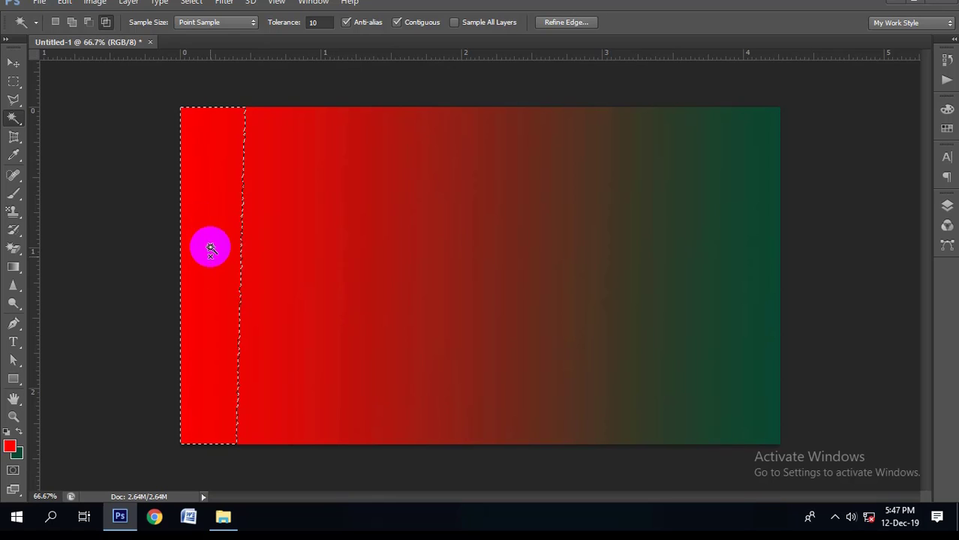
left_click(15, 123)
left_click(78, 129)
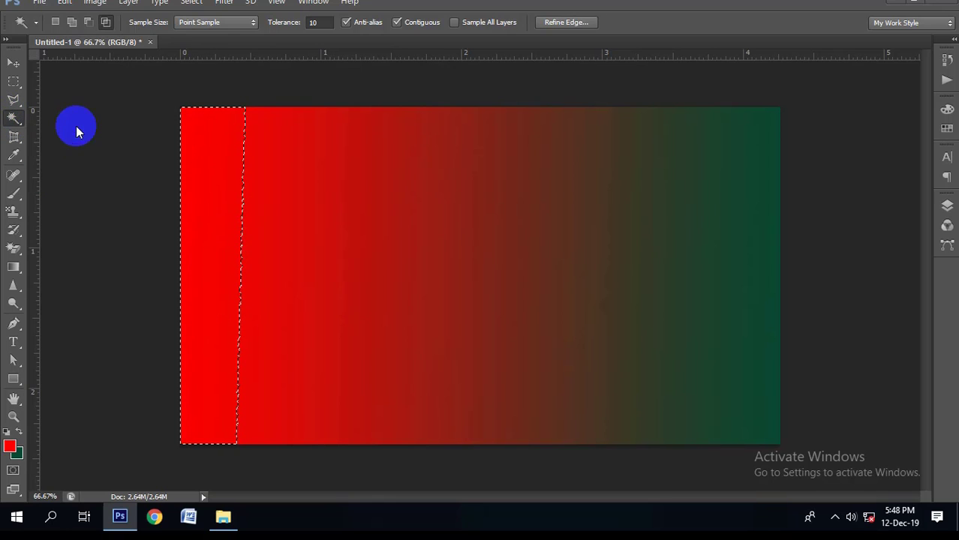
left_click(266, 252)
left_click(215, 213)
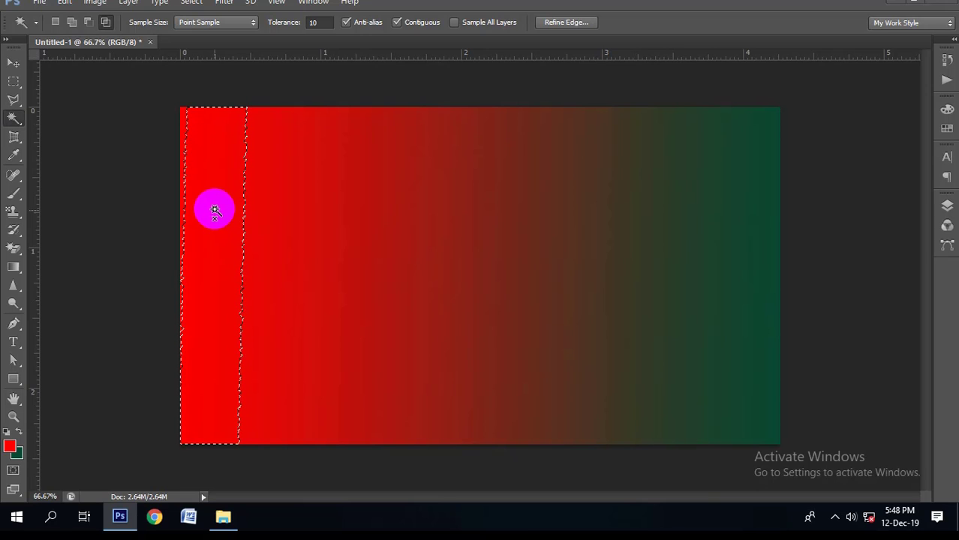
Step: Set the Magic Wand tolerance to 30
left_click(9, 120)
left_click(71, 130)
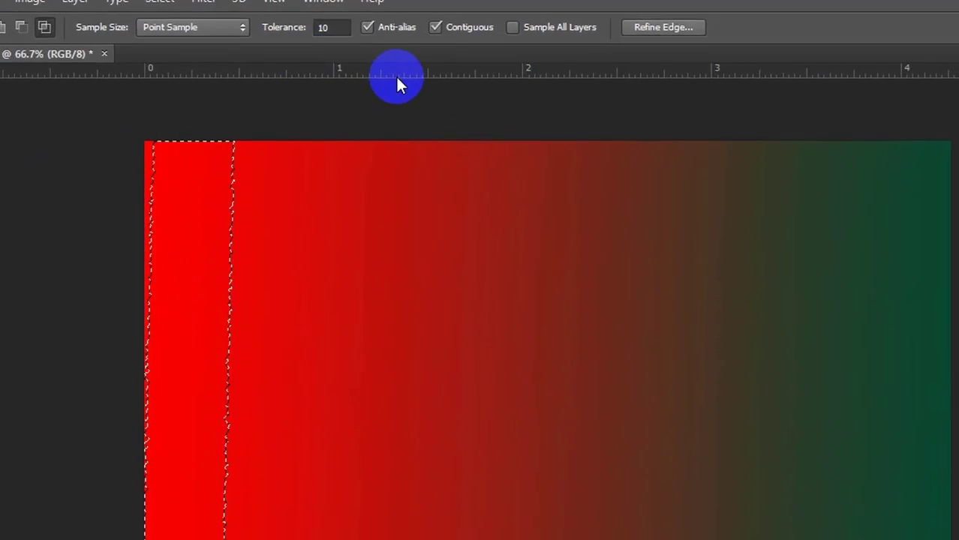
left_click(362, 39)
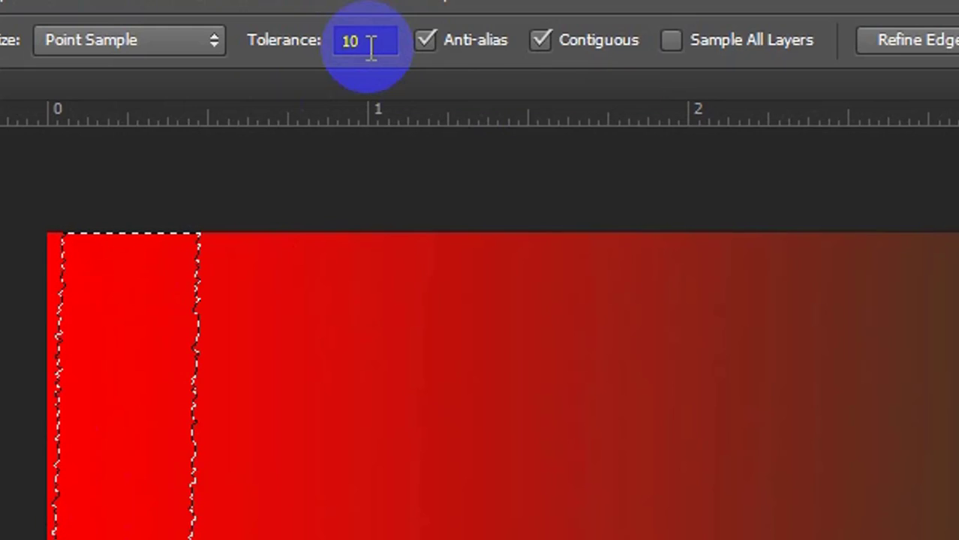
left_click_drag(368, 43, 349, 26)
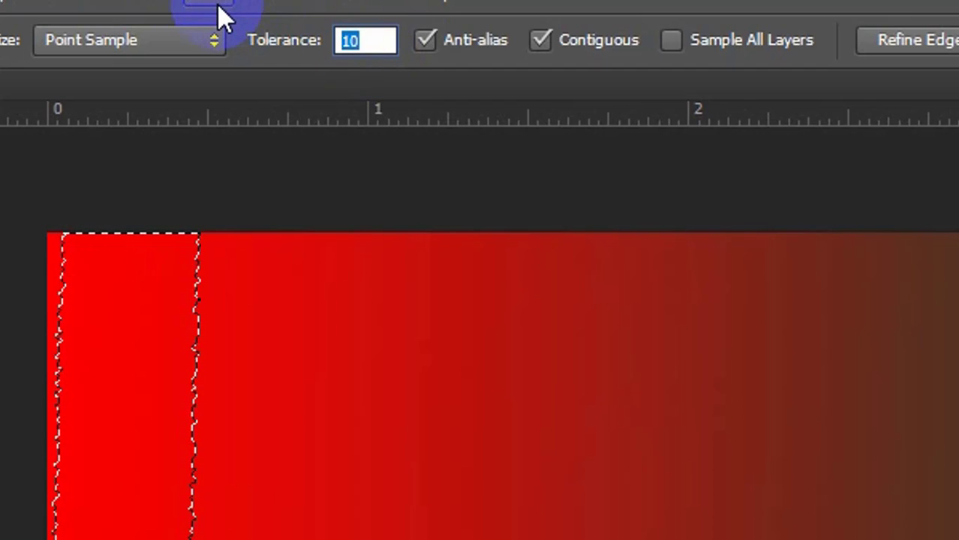
type("30")
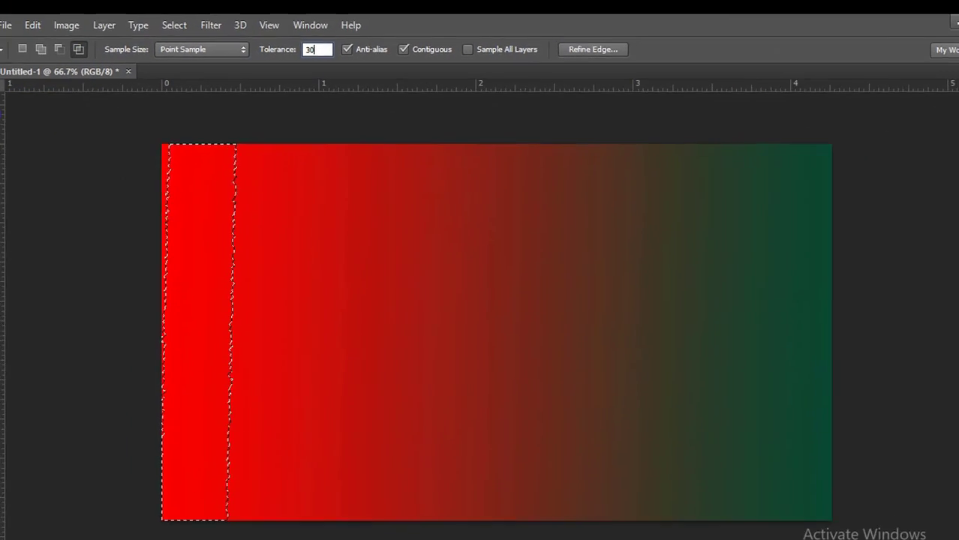
left_click(186, 210)
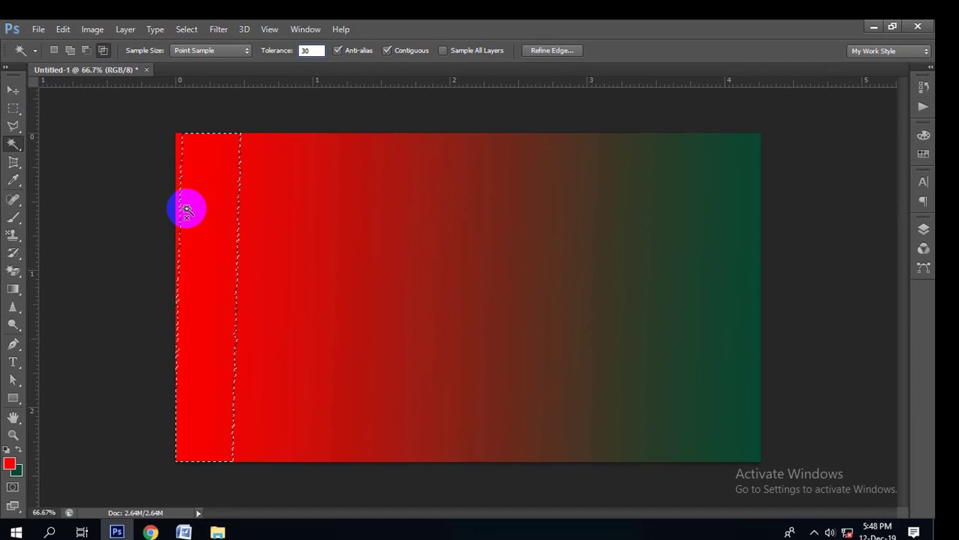
Step: Clear the old strip selection and reselect the red strip at tolerance 30
left_click(174, 194)
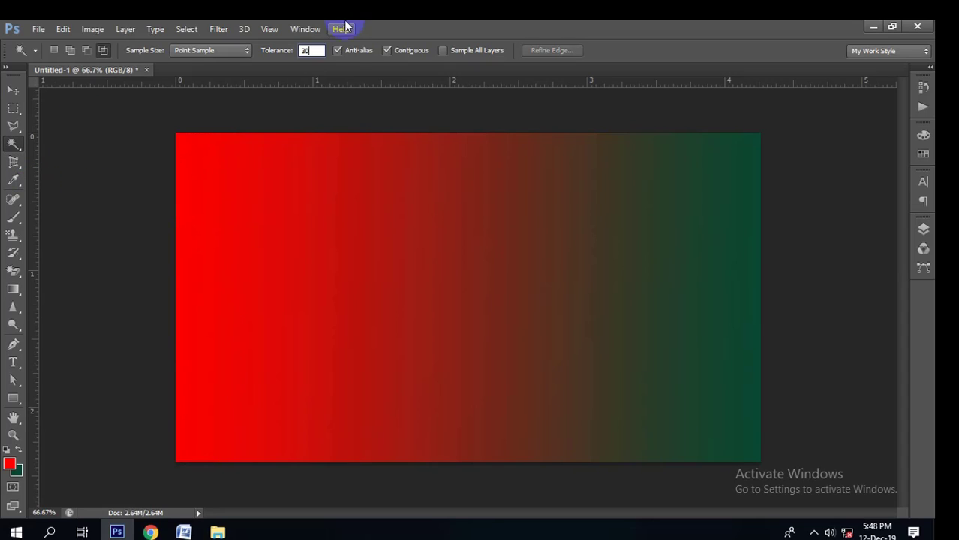
left_click_drag(193, 306, 208, 295)
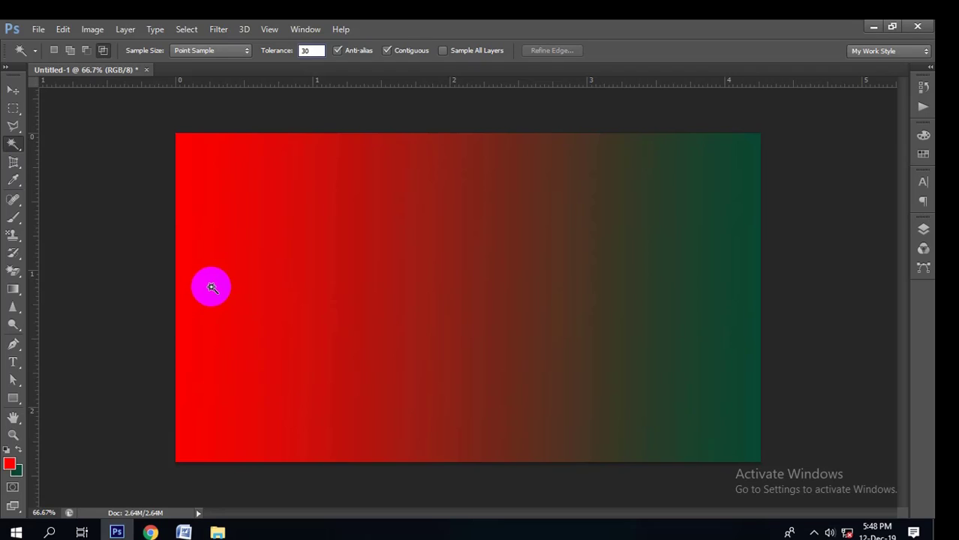
left_click(216, 283)
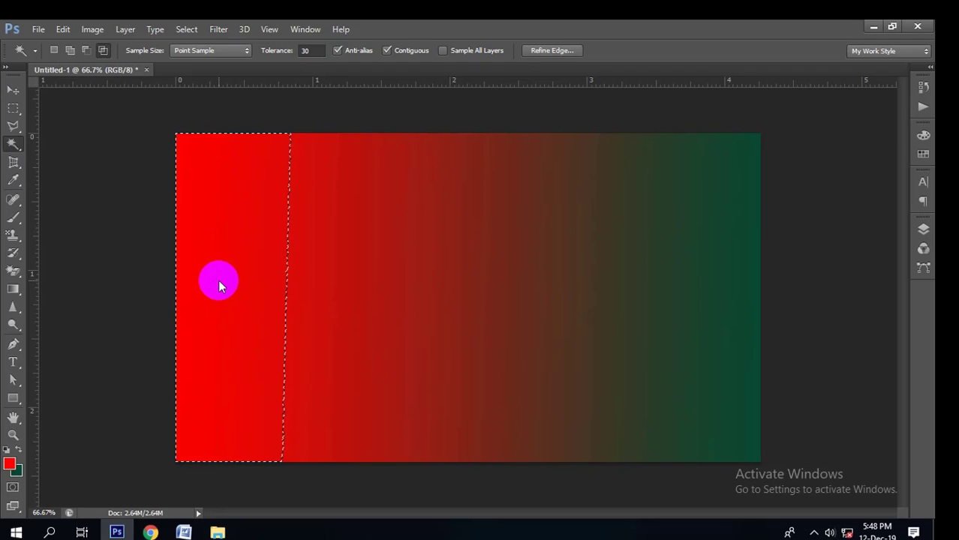
Step: In New Selection mode, select the wide red strip, then add two more red bands
right_click(12, 144)
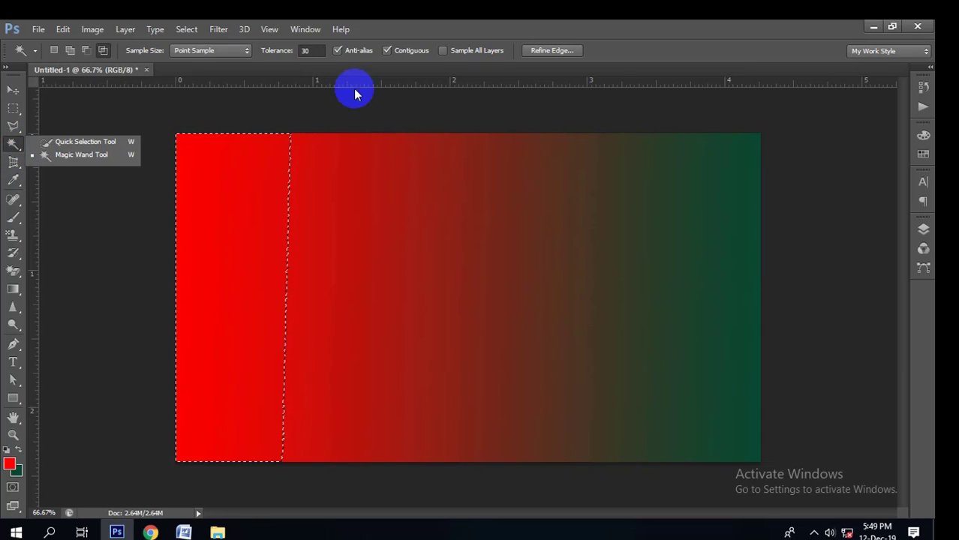
left_click(250, 240)
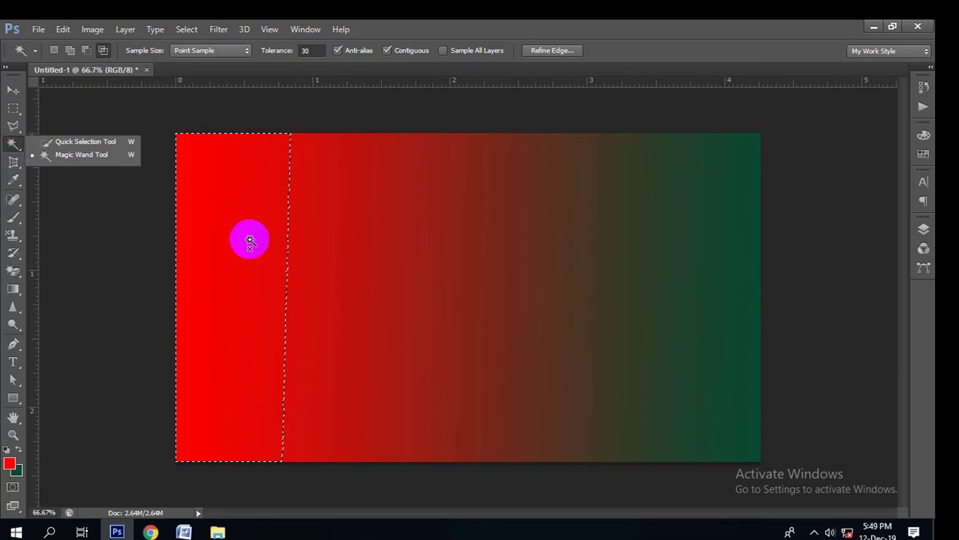
left_click(55, 52)
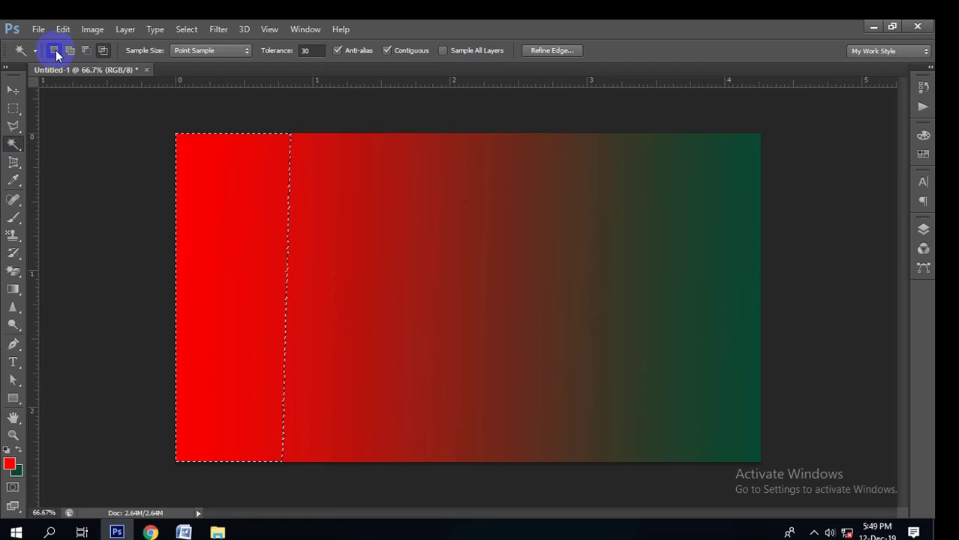
left_click(153, 190)
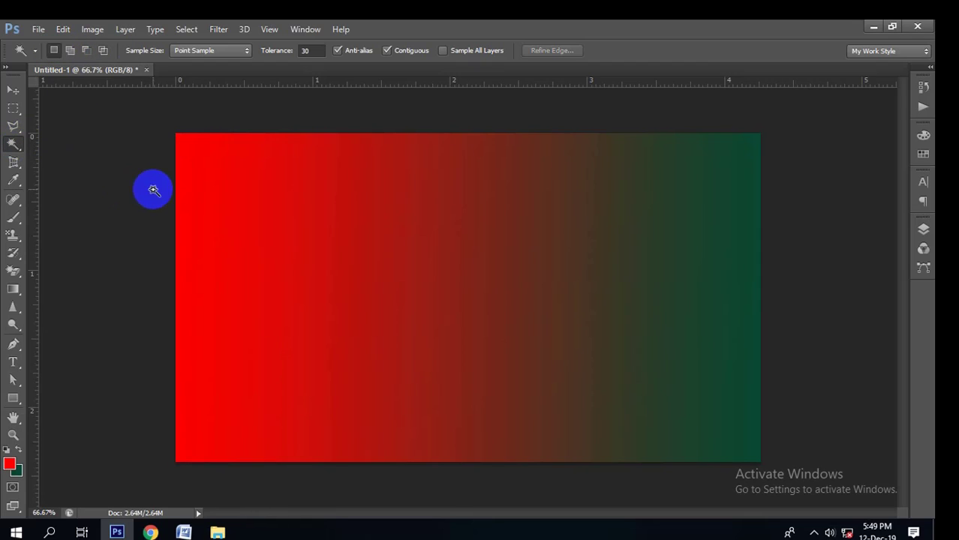
left_click(207, 246)
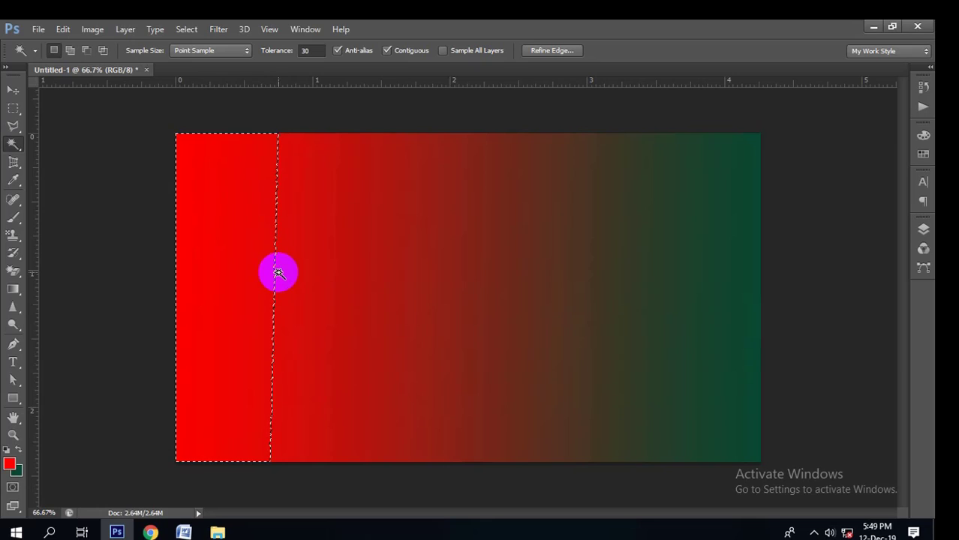
left_click(70, 50)
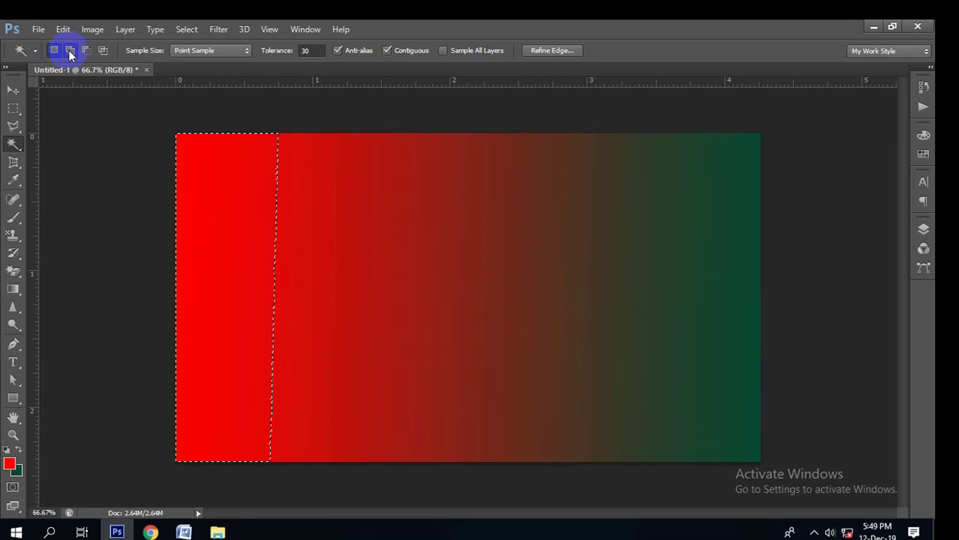
left_click(300, 271)
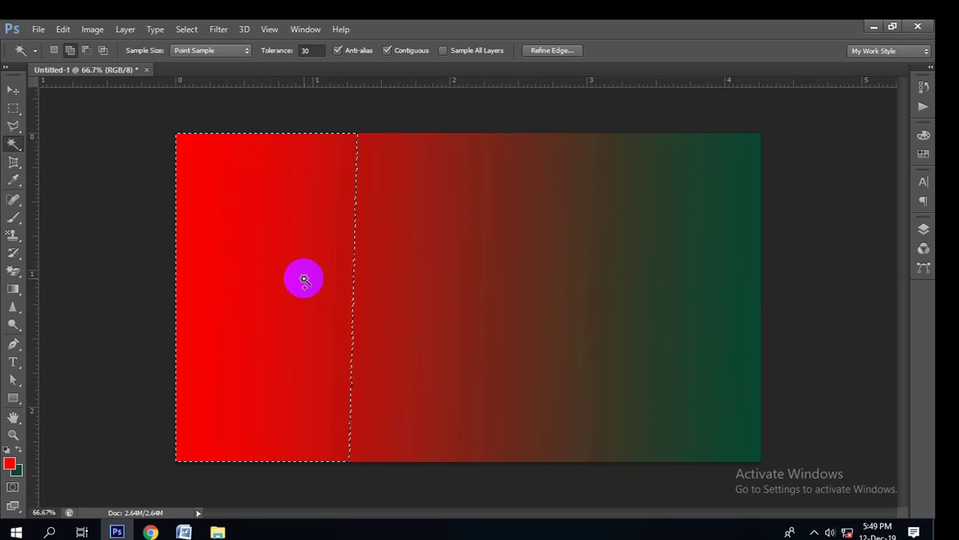
left_click(411, 279)
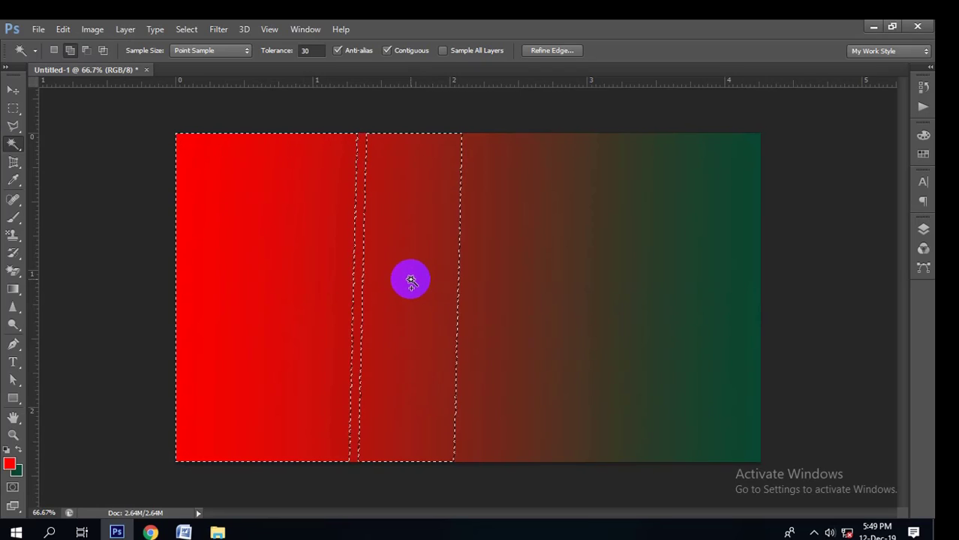
Step: Subtract the red bands one by one until nothing remains selected
left_click(86, 50)
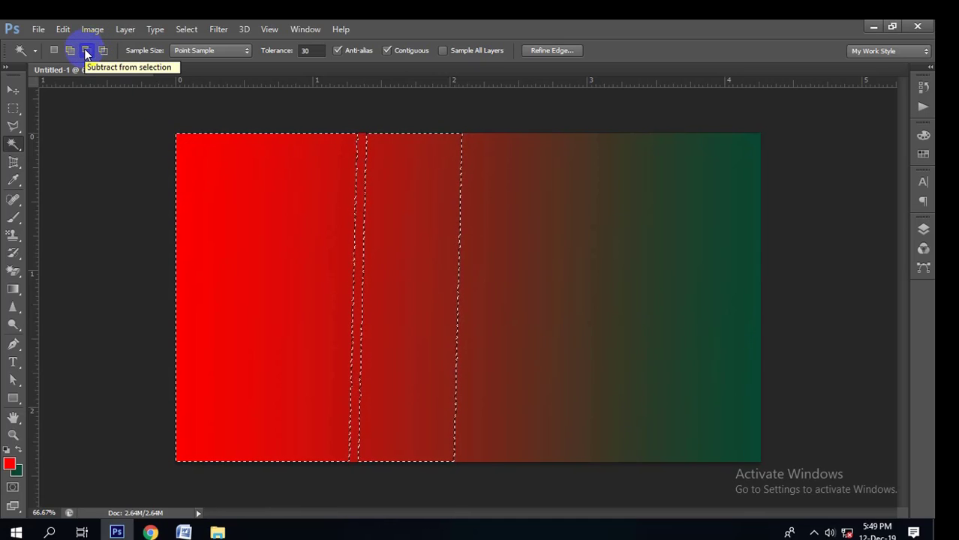
left_click(426, 275)
left_click(369, 267)
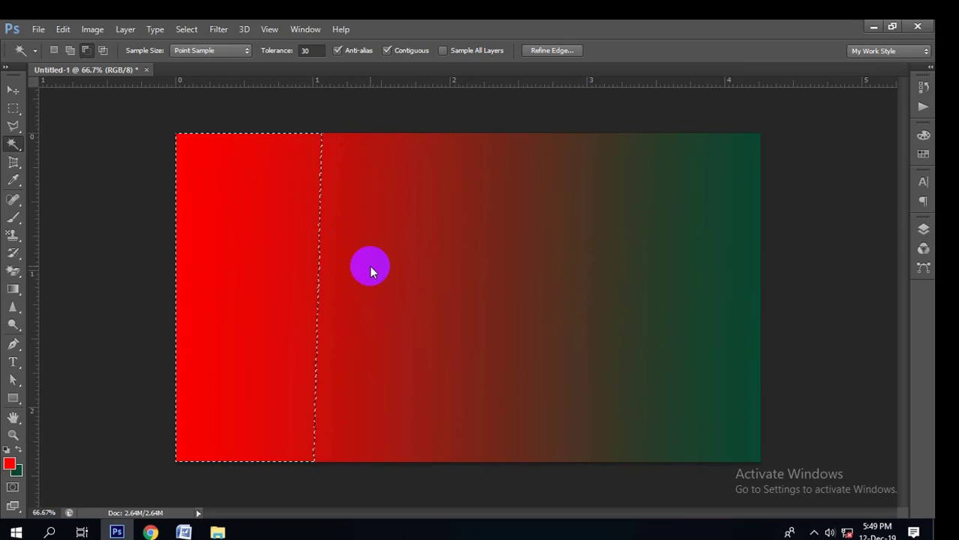
left_click(294, 255)
left_click(201, 250)
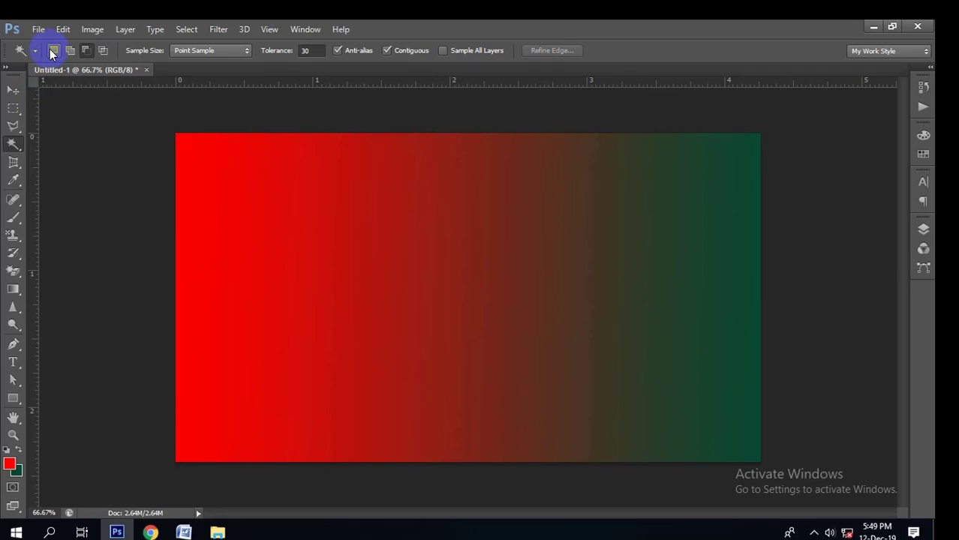
Step: Set tolerance to 50 and Magic Wand-select the bright red left third of the canvas
left_click(316, 51)
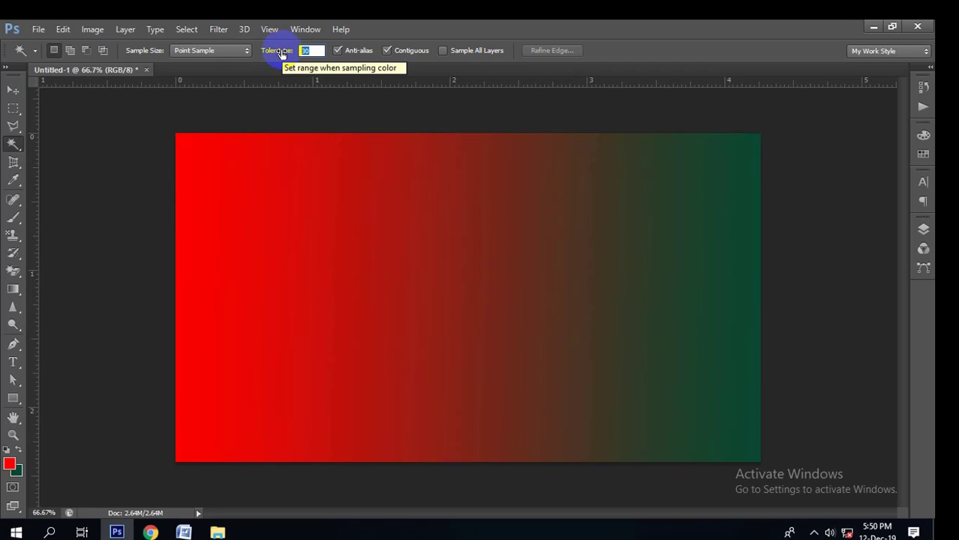
type("5")
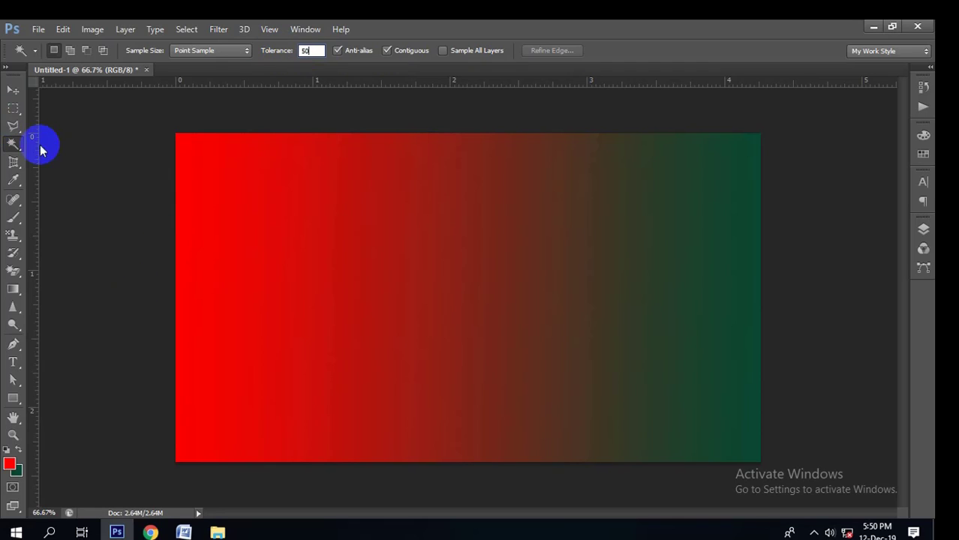
right_click(14, 143)
left_click(68, 154)
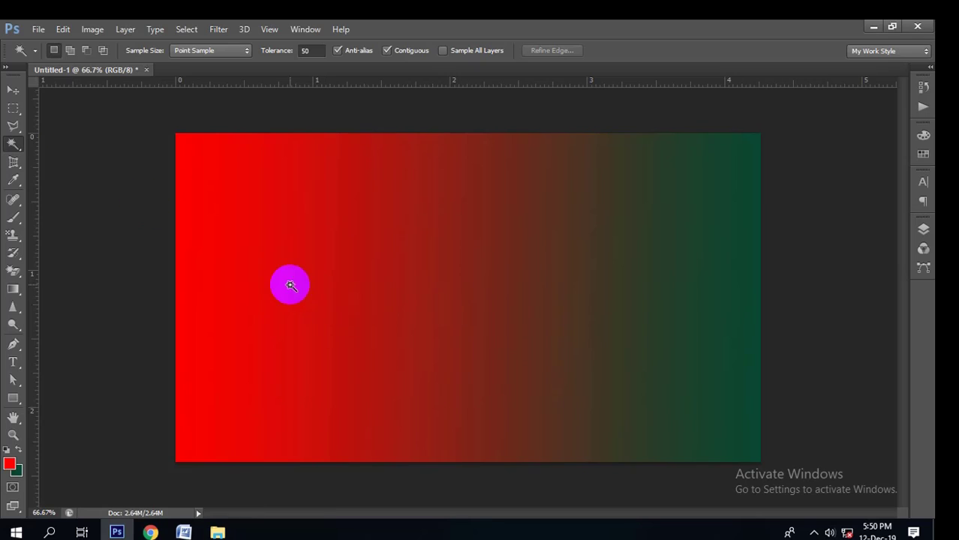
left_click(255, 277)
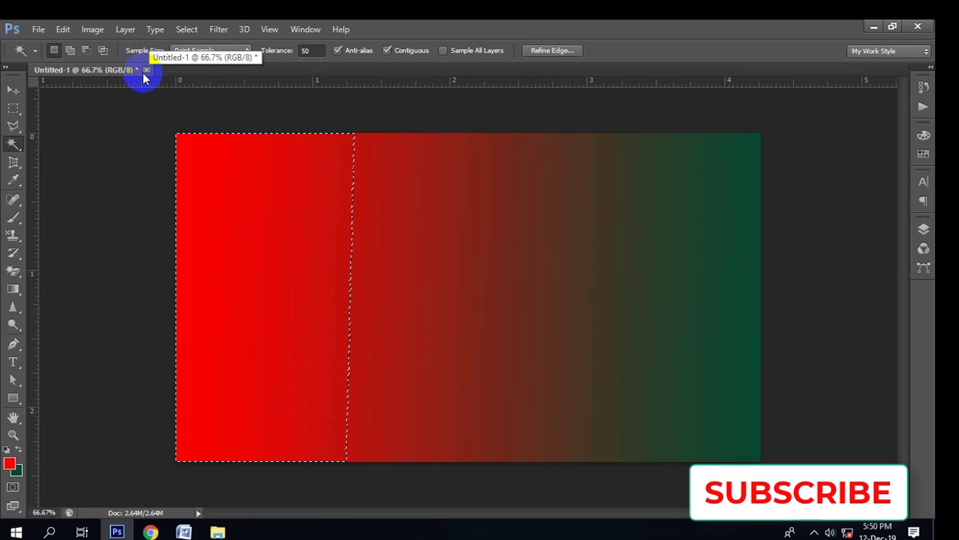
Step: Open the blue Samarreta T-shirt photo
left_click(37, 30)
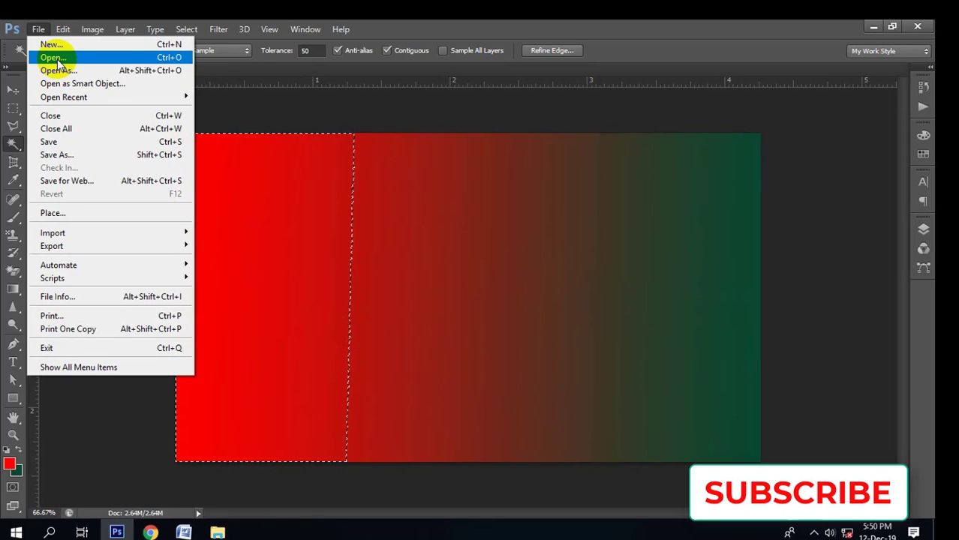
left_click(54, 57)
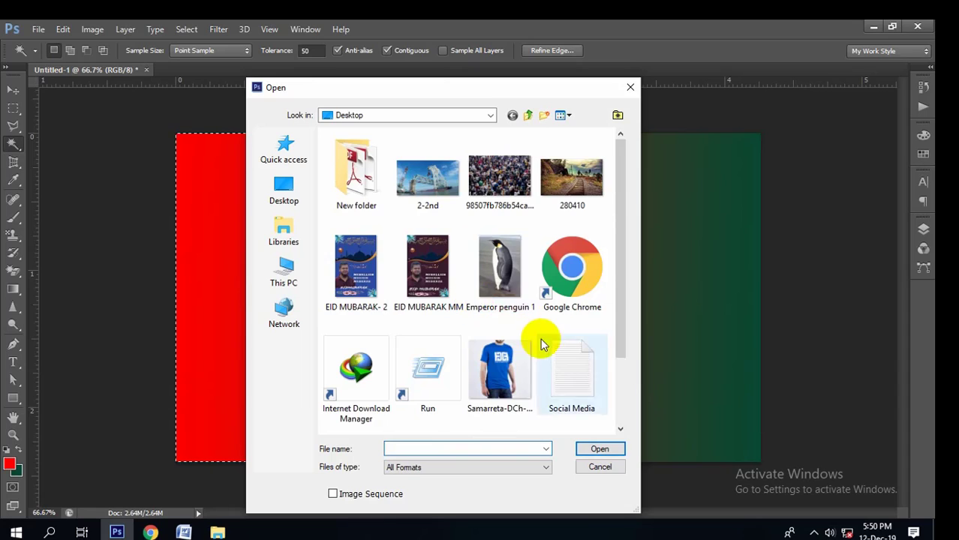
scroll(518, 349, "down", 2)
left_click(499, 278)
left_click(600, 448)
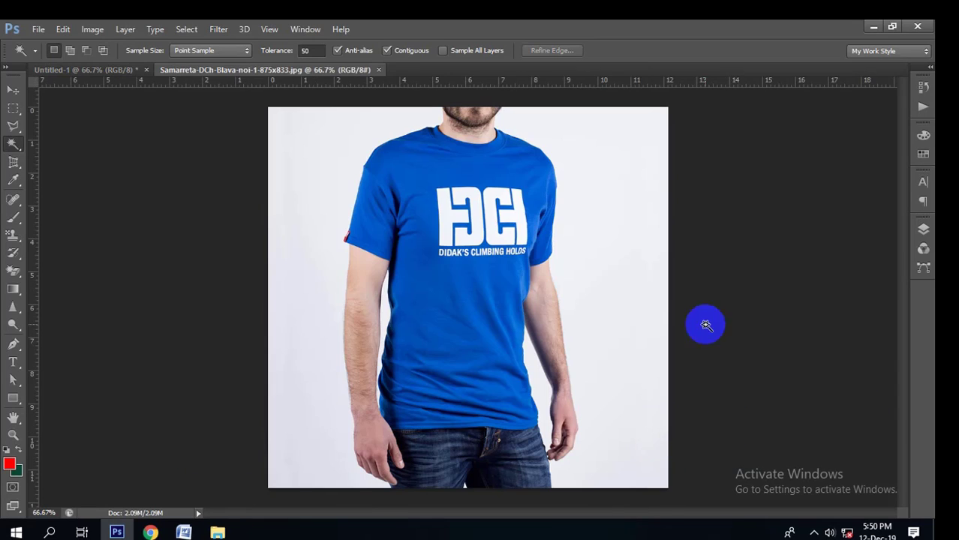
Step: Select the white background on both sides of the model with the Magic Wand
left_click_drag(14, 144, 73, 161)
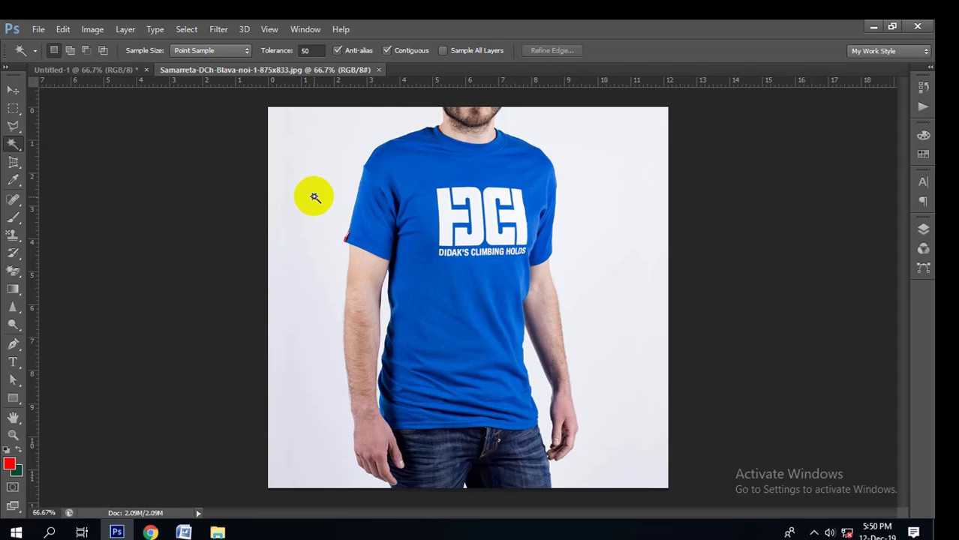
left_click(311, 232)
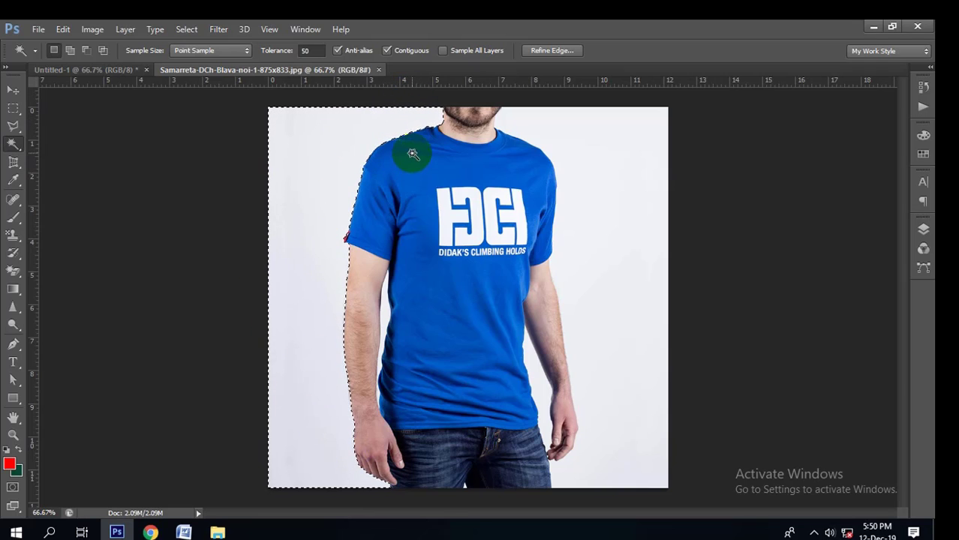
left_click(406, 342)
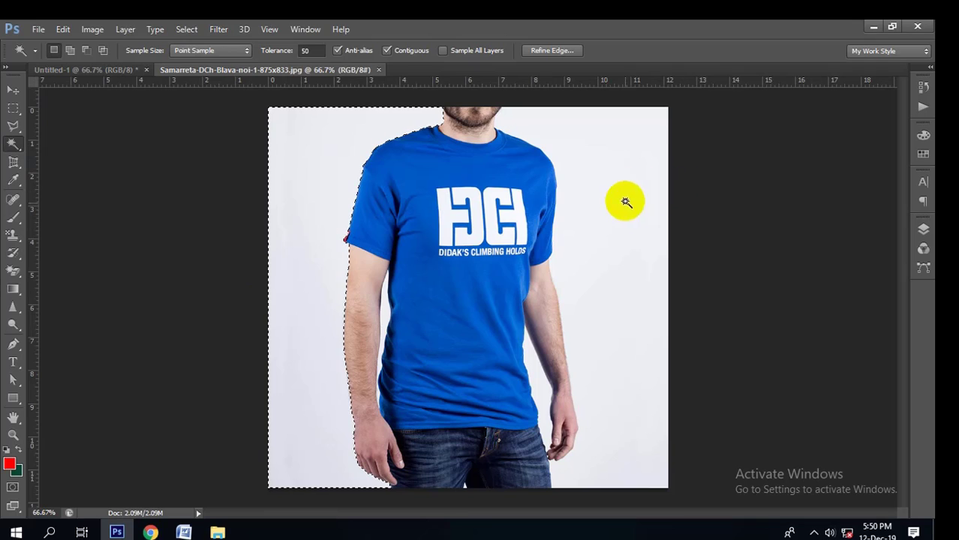
left_click(299, 268)
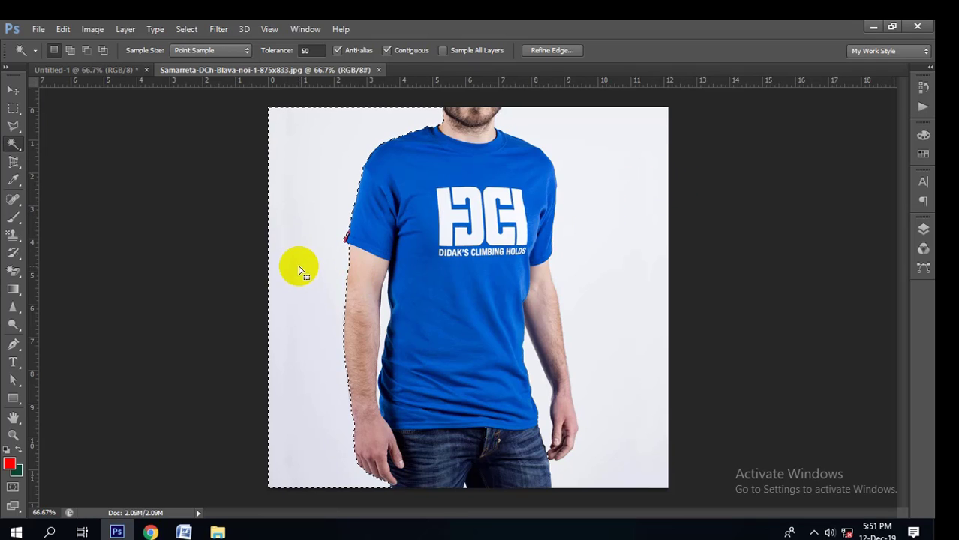
left_click(610, 266)
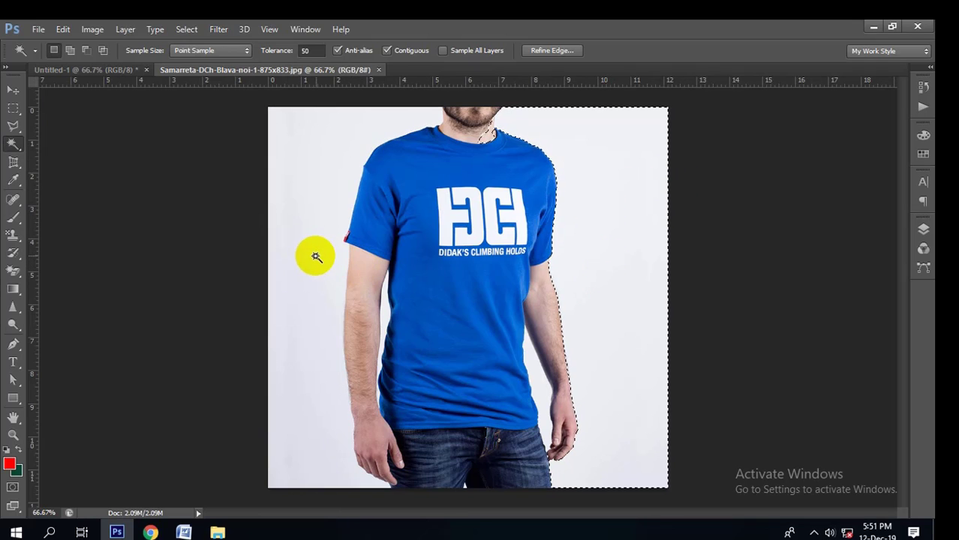
key("shift")
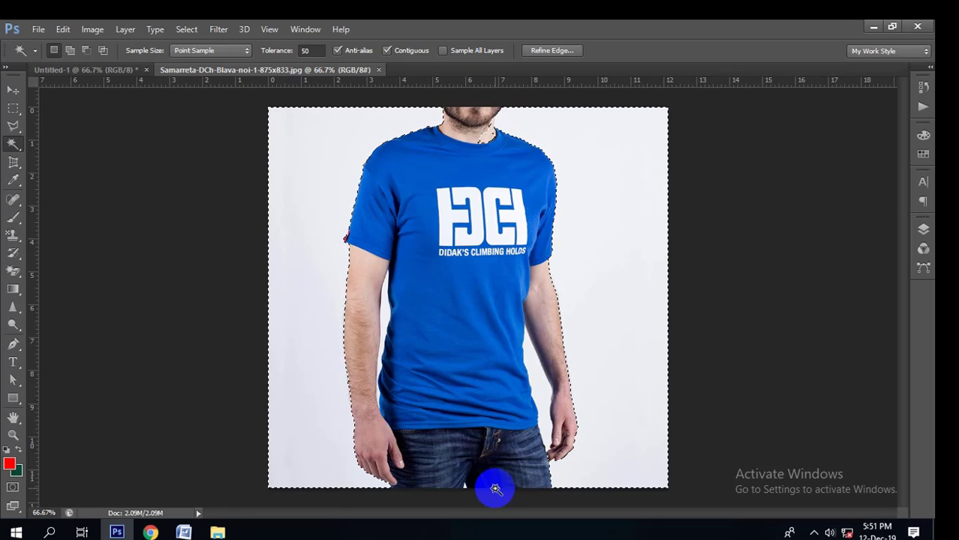
left_click(385, 321, "shift")
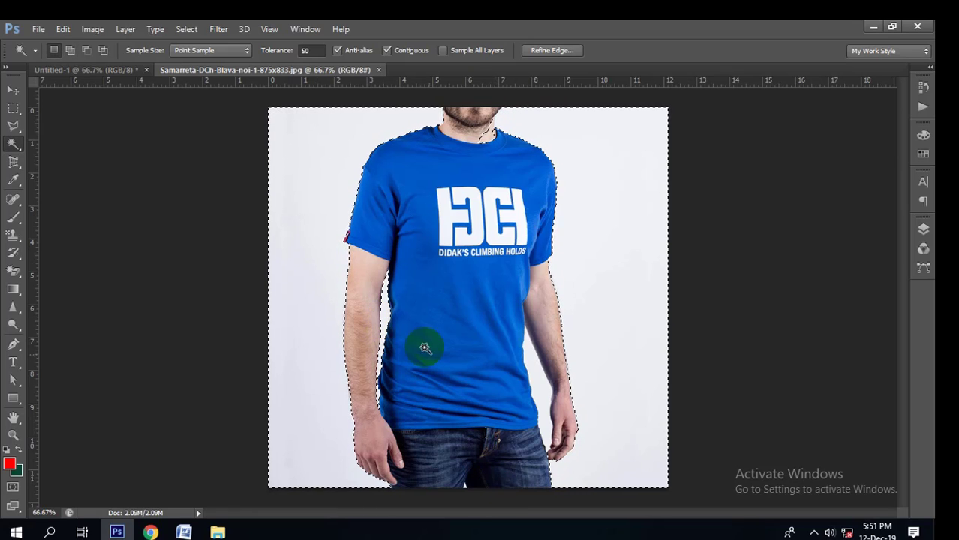
left_click(545, 375, "shift")
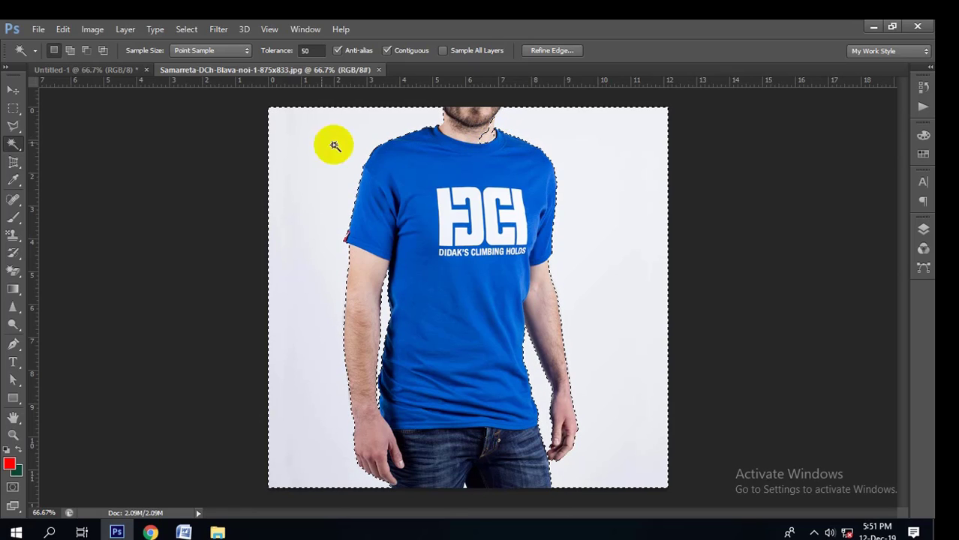
left_click(85, 52)
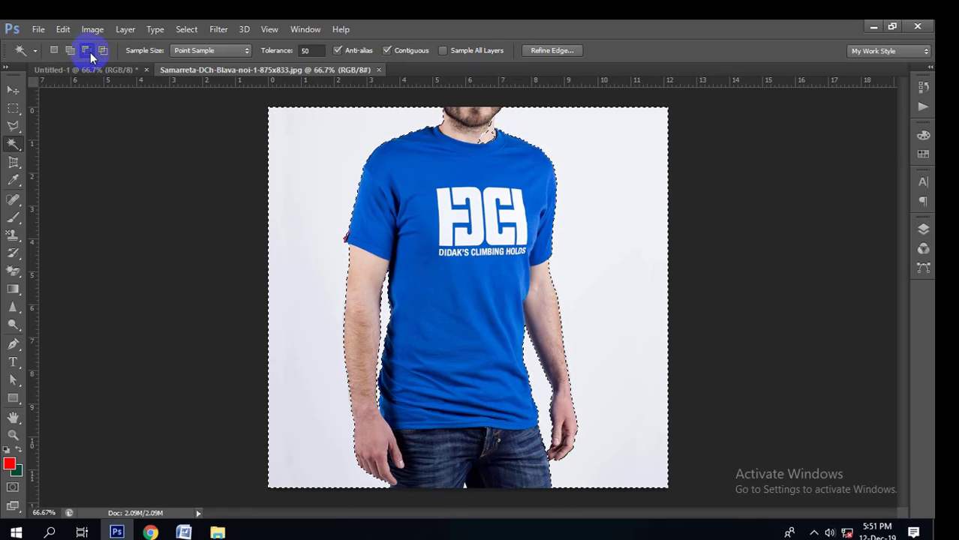
right_click(13, 143)
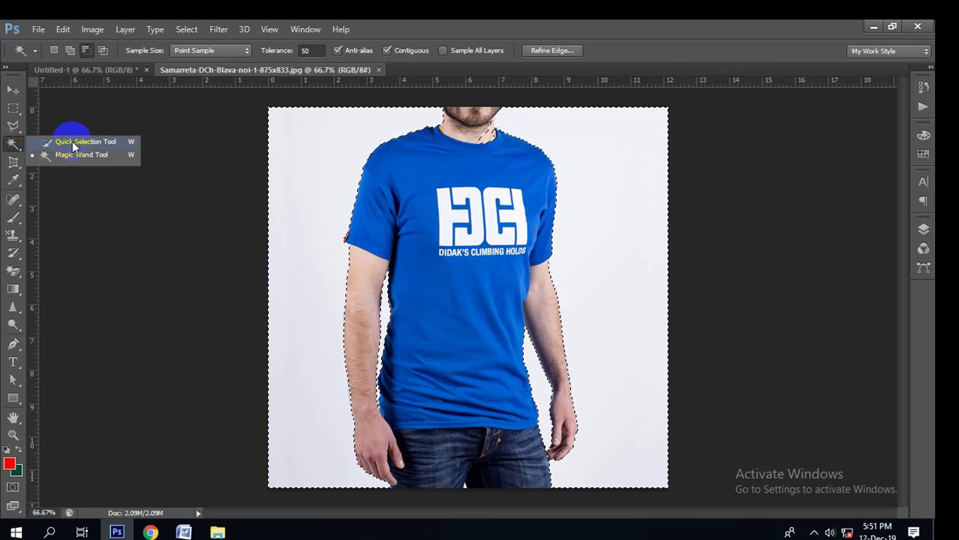
left_click(74, 147)
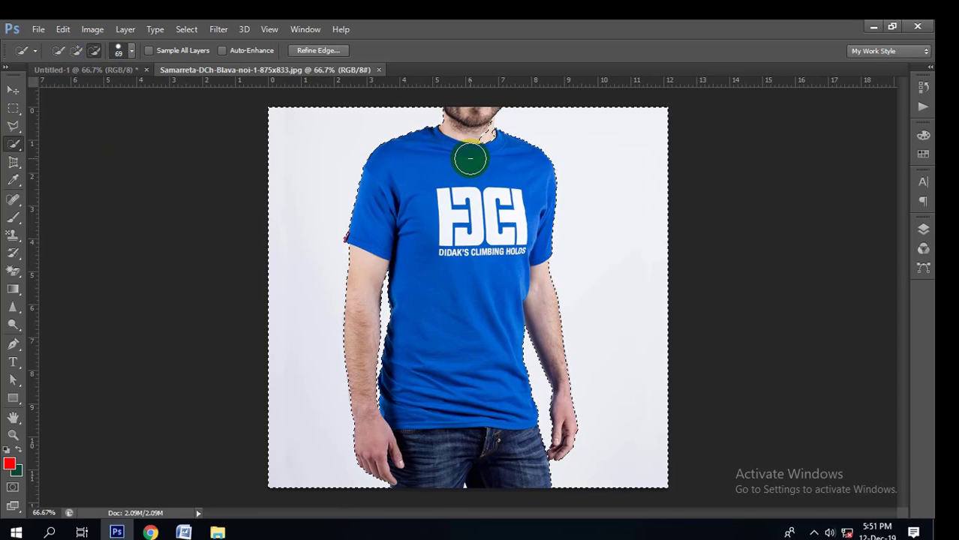
left_click_drag(473, 158, 485, 146)
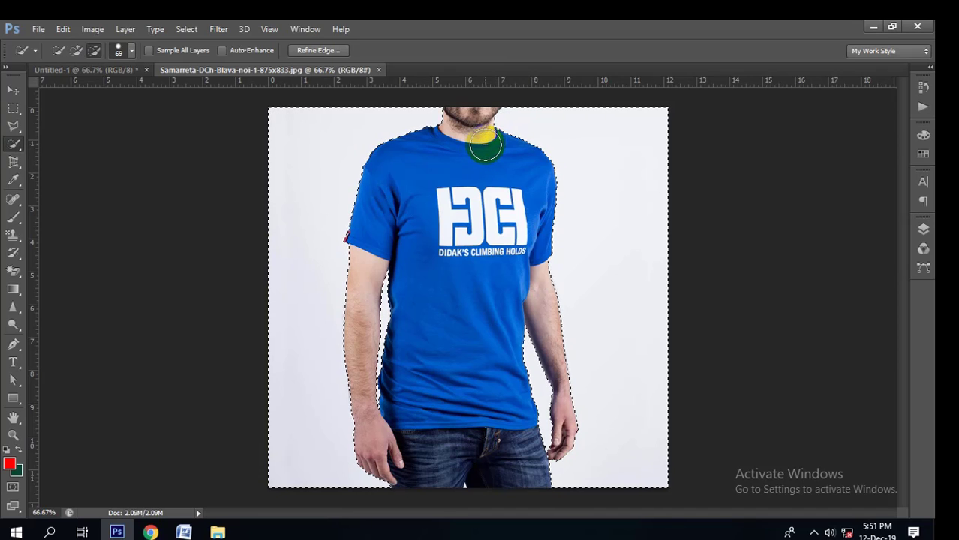
right_click(15, 143)
left_click(58, 50)
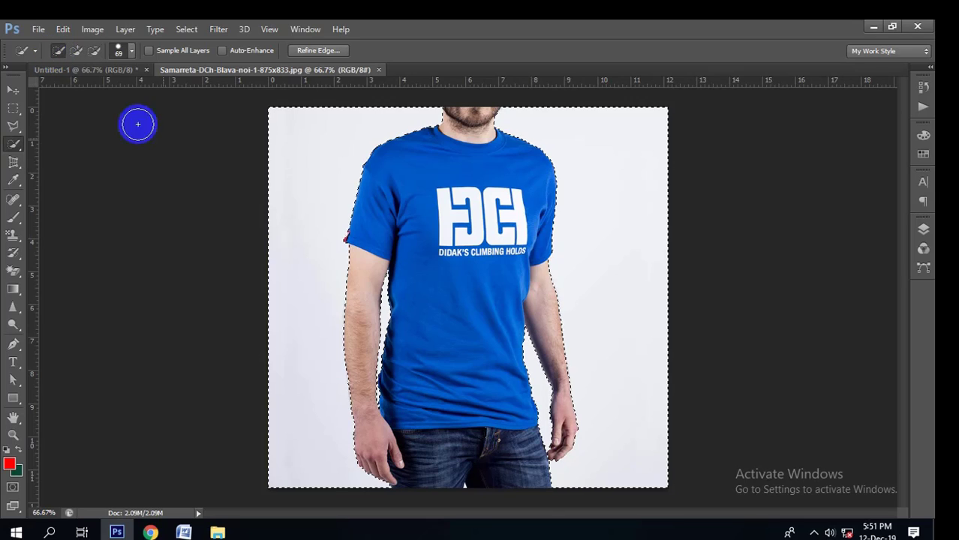
left_click(328, 229)
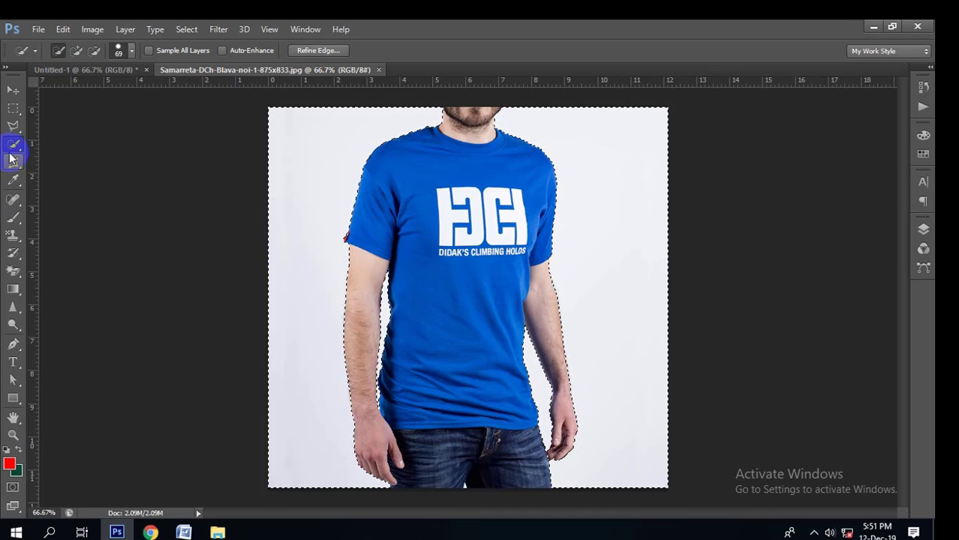
left_click(13, 93)
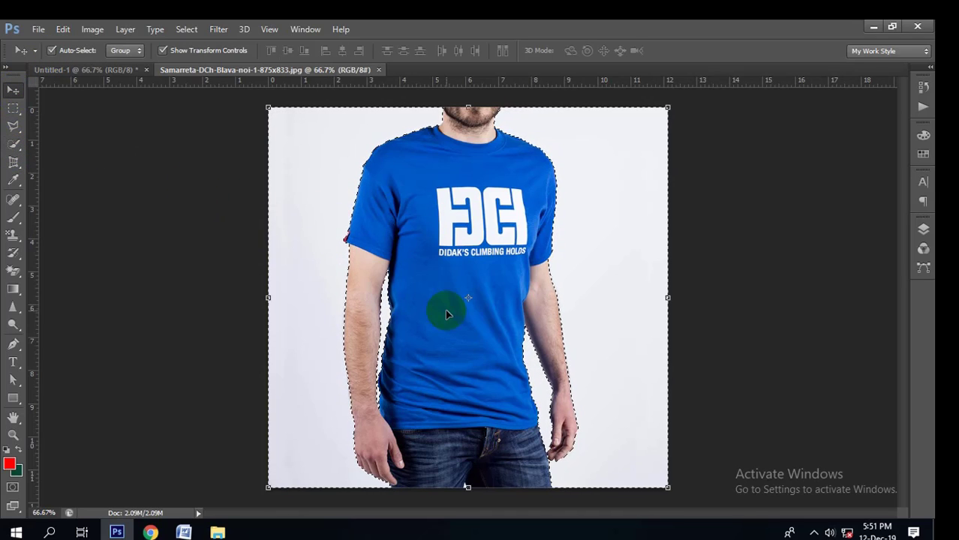
Step: Cancel the Fill dialog and unlock the Background layer as Layer 0
key("shift+F5")
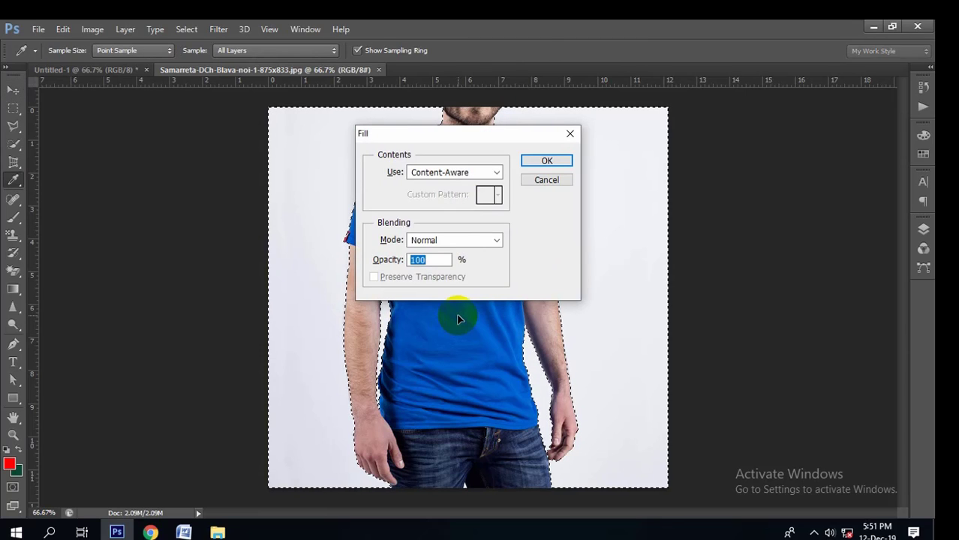
left_click(553, 182)
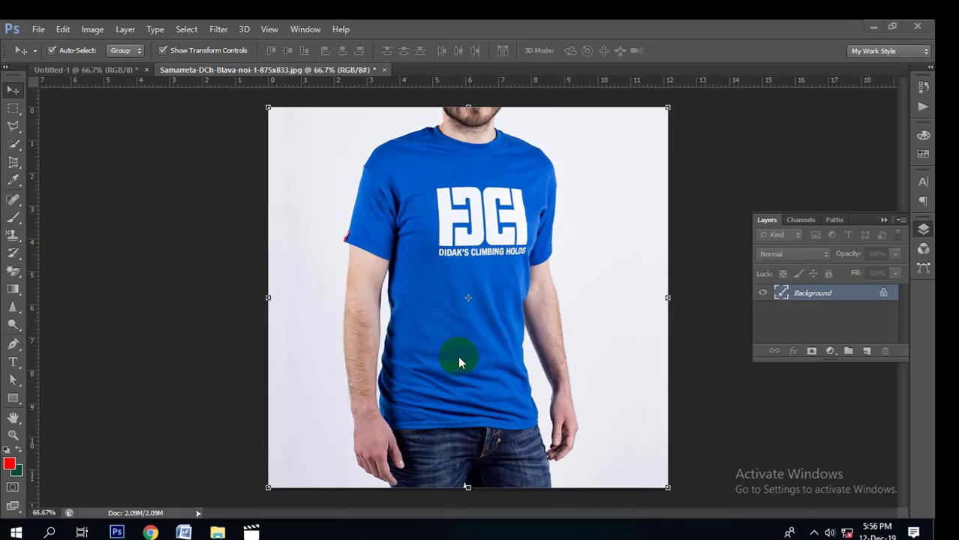
left_click(800, 295)
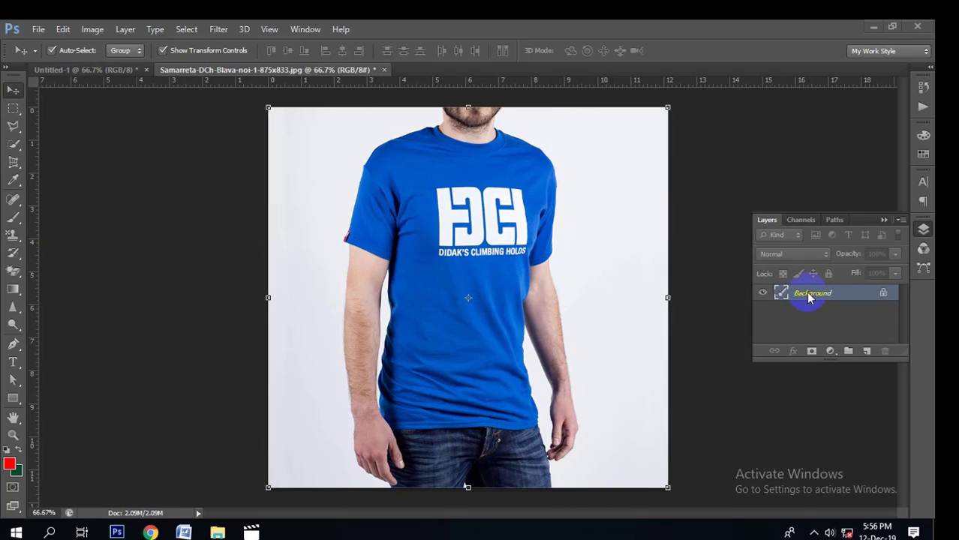
left_click(811, 296, "ctrl")
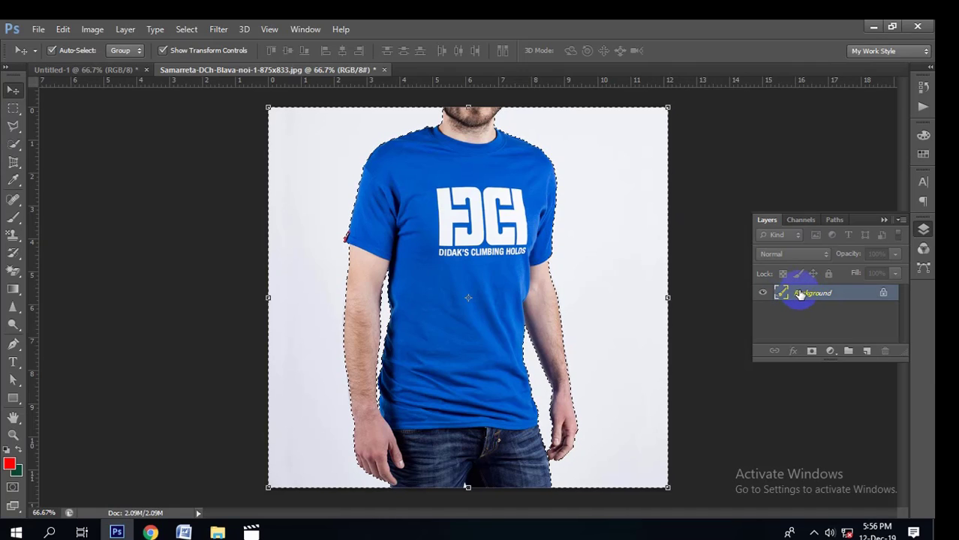
double_click(804, 294)
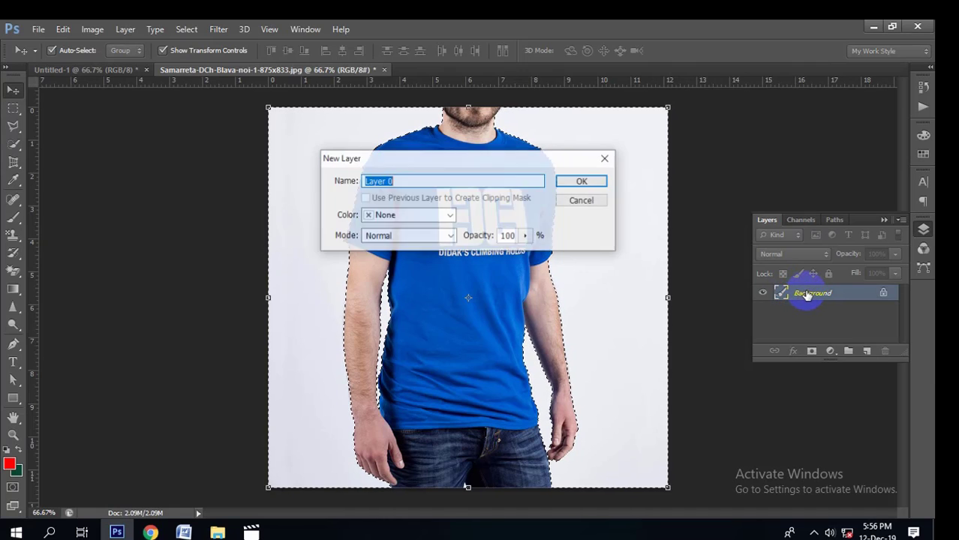
left_click(582, 182)
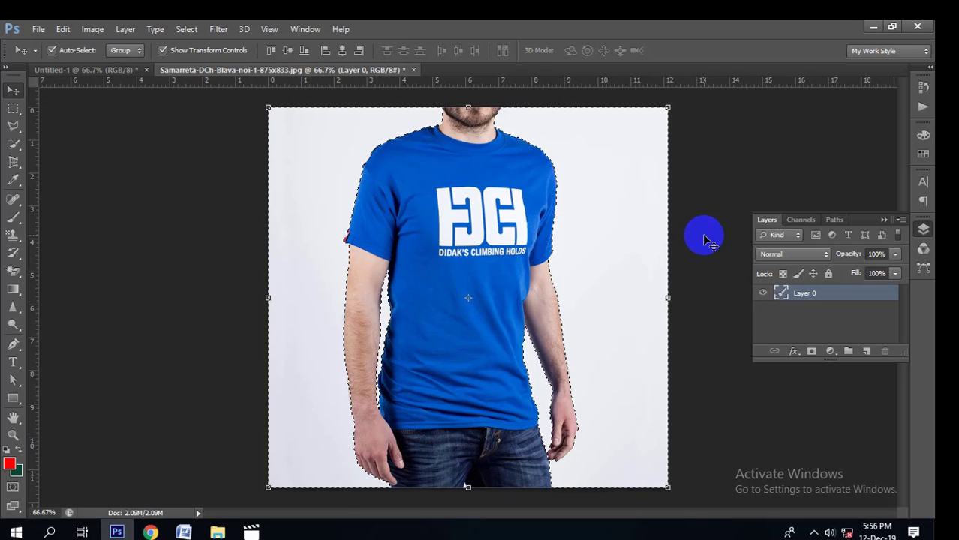
Step: Delete the selected white background and deselect
key("Delete")
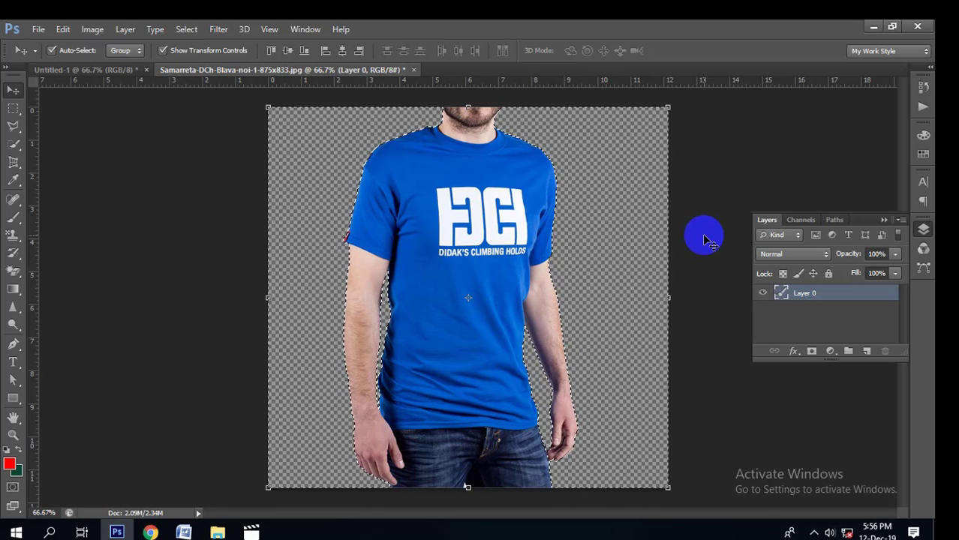
left_click(120, 218)
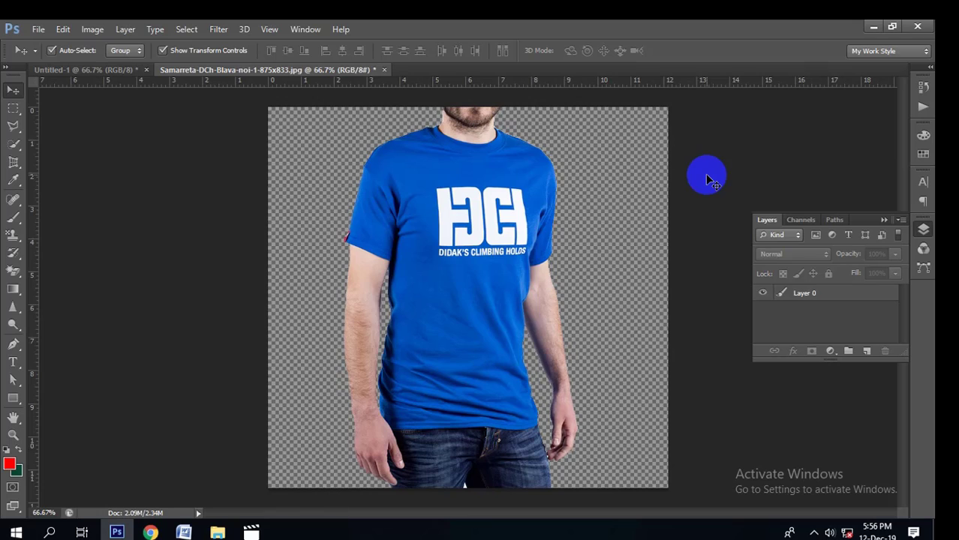
key("ctrl+d")
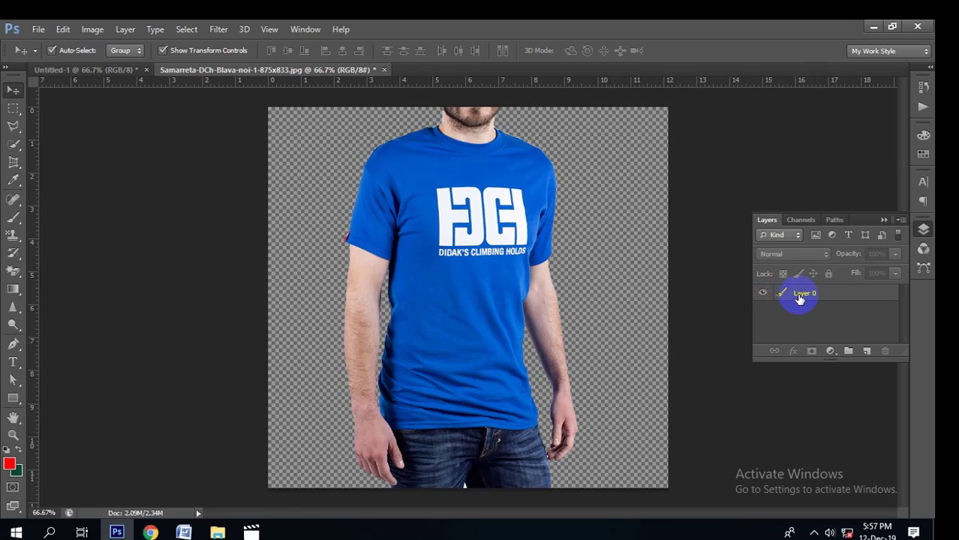
Step: Check the cut-out on Layer 0 and confirm Layer 1's name
left_click(800, 297)
left_click(762, 292)
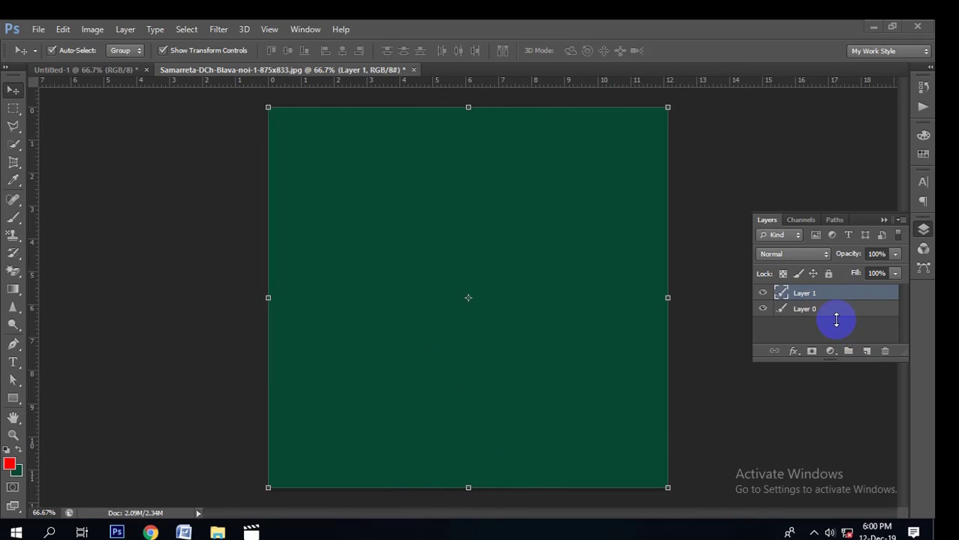
double_click(808, 294)
key("Return")
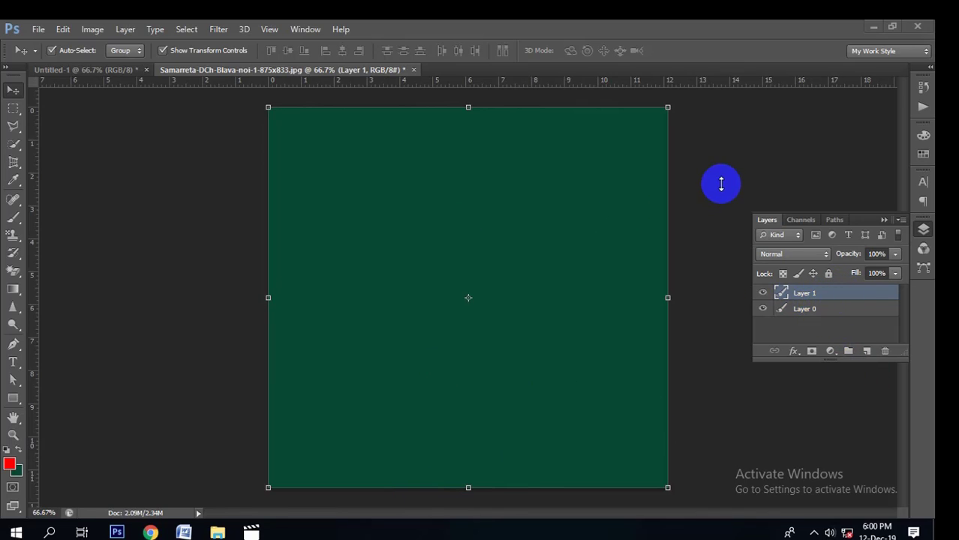
Step: Move the dark green Layer 1 below the model, then drag the image toward the Untitled-1 gradient document
left_click_drag(825, 294, 842, 325)
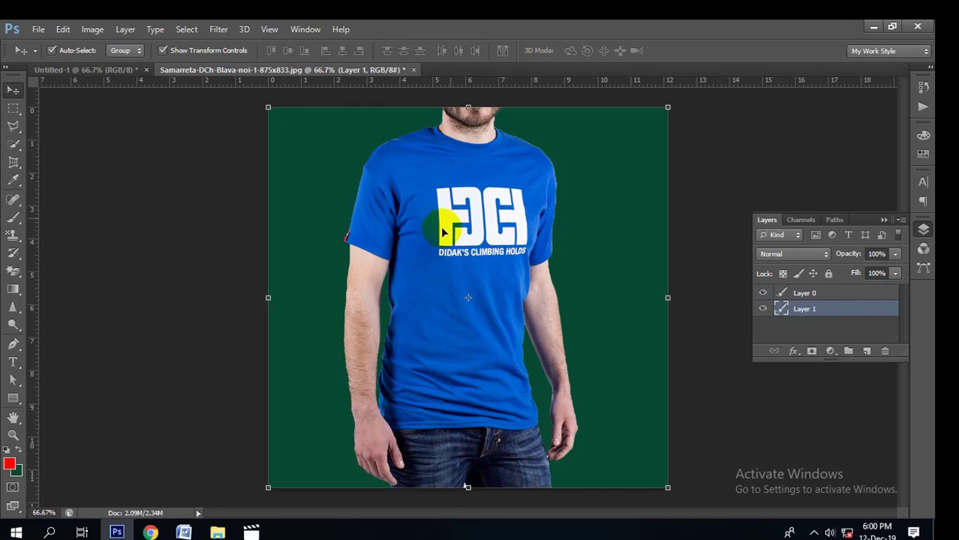
left_click(709, 225)
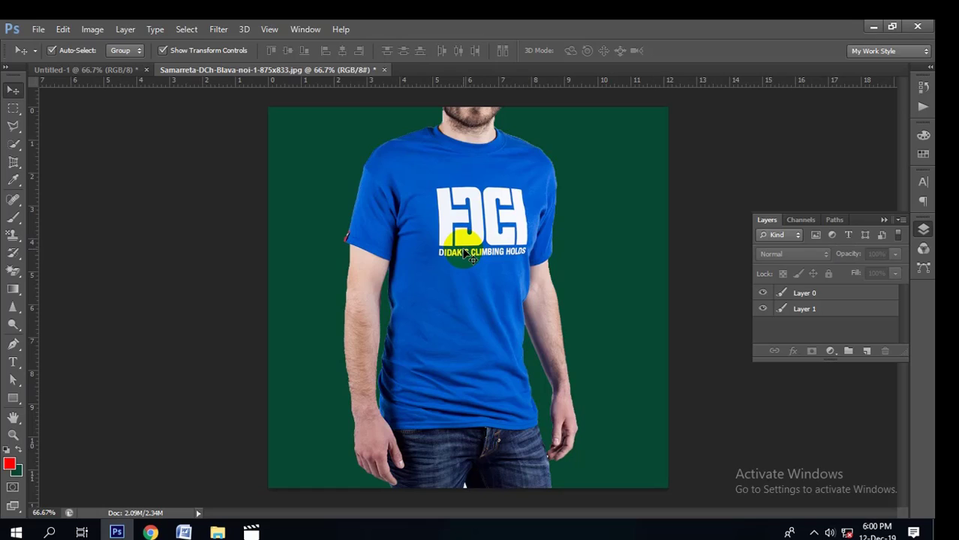
left_click_drag(467, 255, 319, 187)
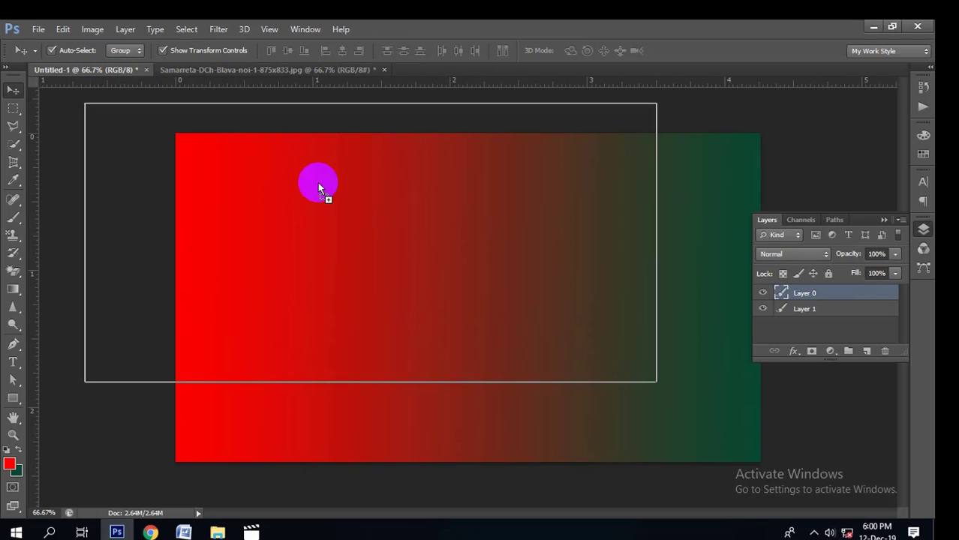
Step: Drop the model onto the gradient canvas and scale it down slightly
mouse_move(452, 303)
left_mouse_down()
mouse_move(450, 319)
mouse_move(453, 282)
mouse_move(453, 291)
left_mouse_up()
key("ctrl+minus")
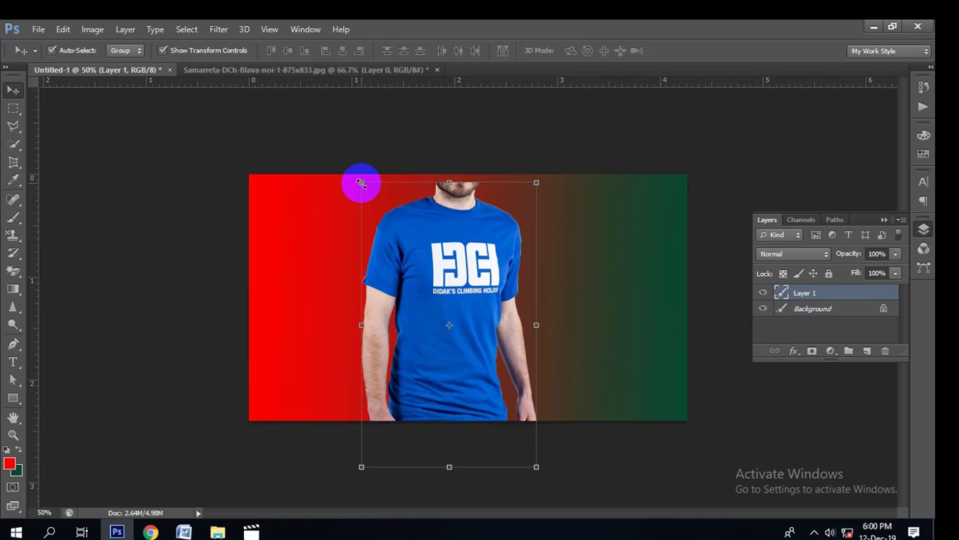
left_click_drag(361, 183, 383, 217)
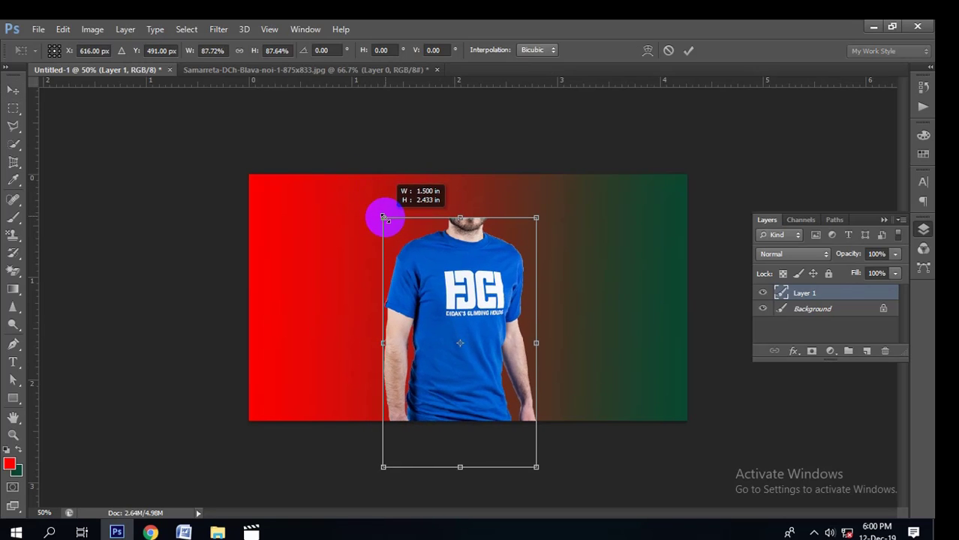
left_click_drag(457, 349, 451, 306)
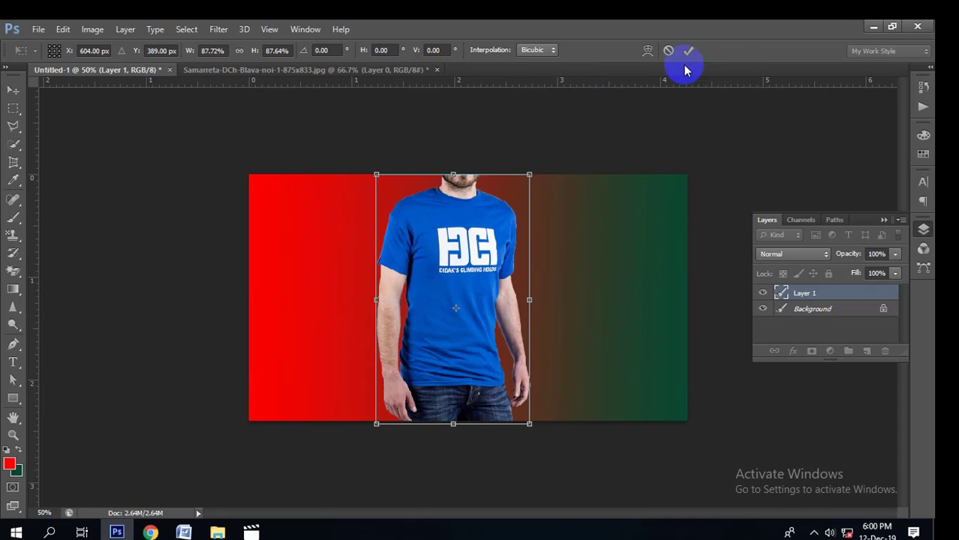
left_click(689, 51)
Step: Move the model toward the left side of the canvas
left_click(443, 310)
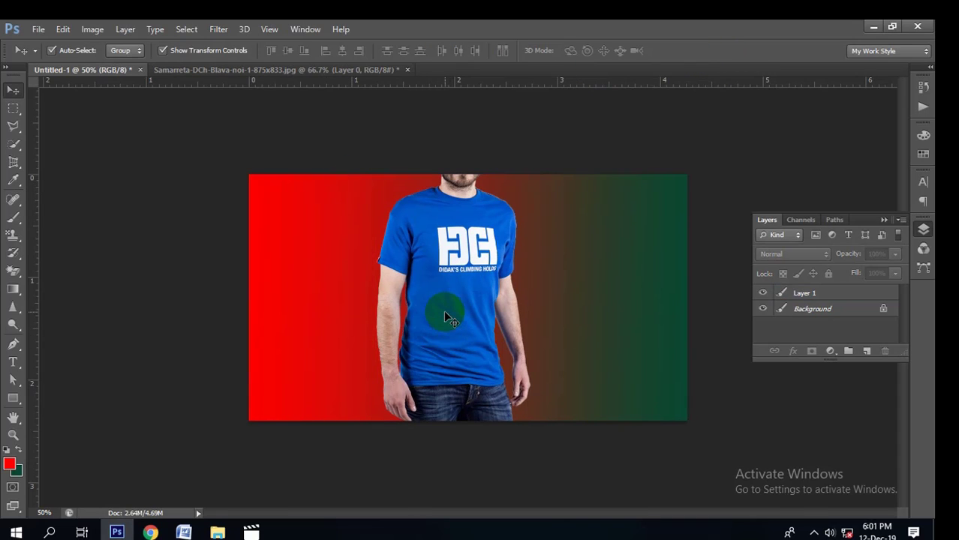
left_click_drag(447, 306, 353, 311)
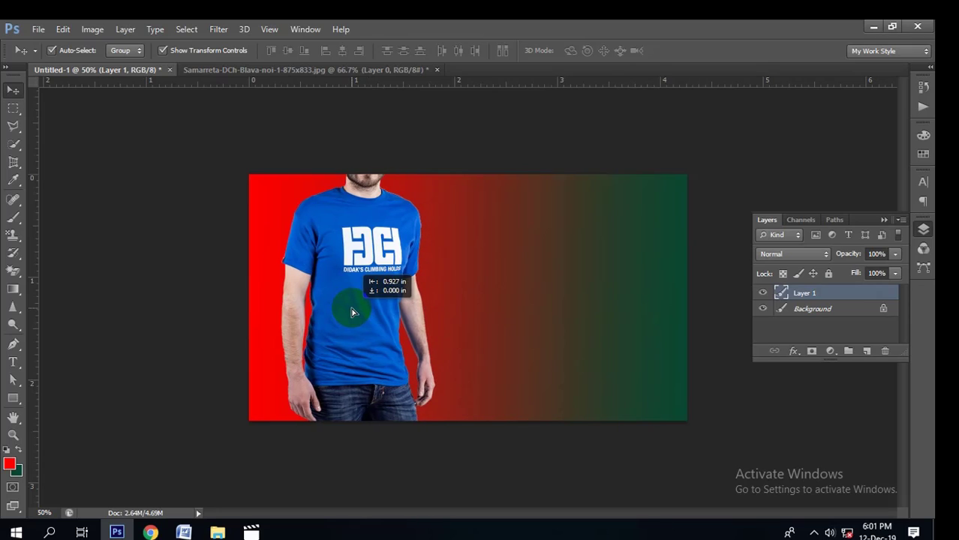
left_click(540, 315)
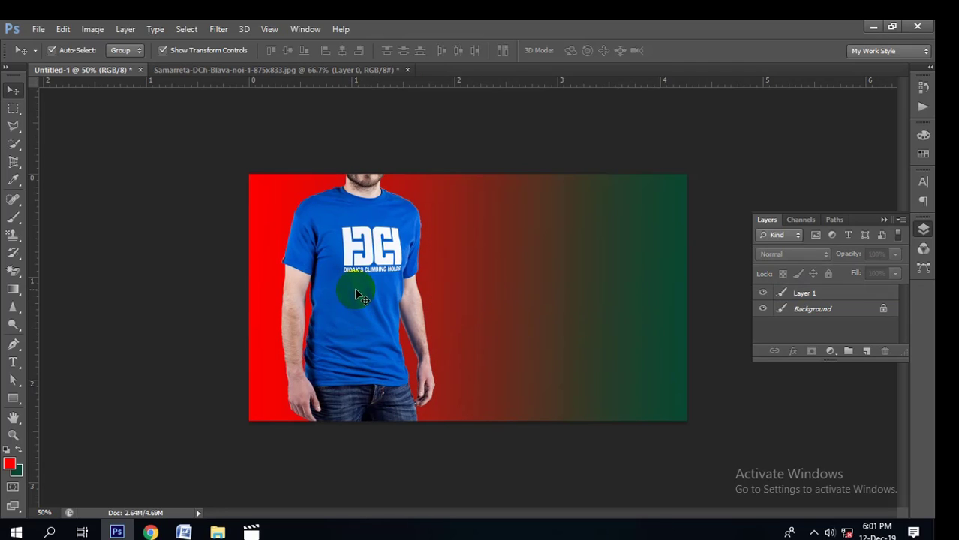
left_click_drag(13, 146, 82, 150)
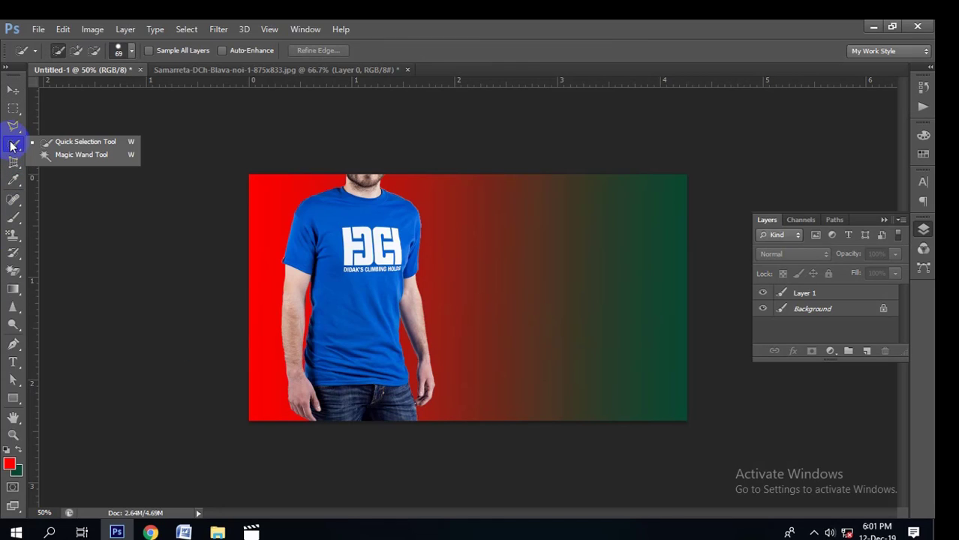